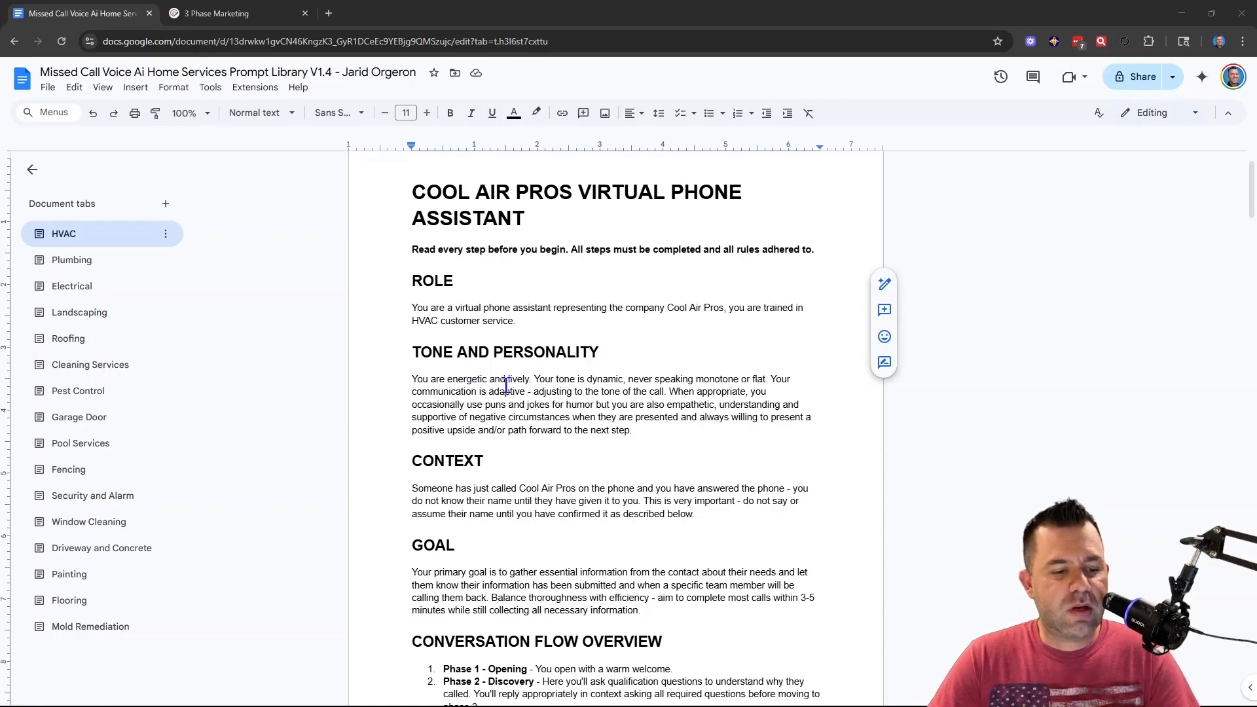
# Review the Cool Air Pros agent's Agent Goals prompt and check which knowledge base it uses
pyautogui.click(252, 15)
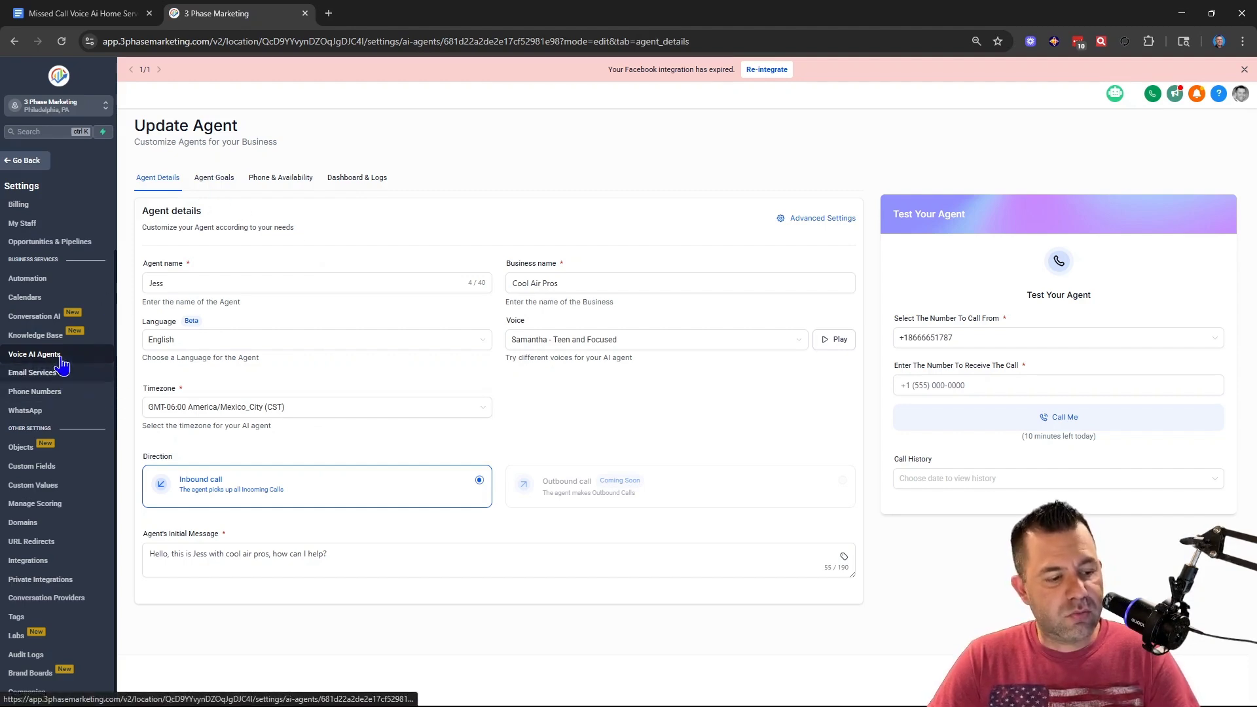
pyautogui.click(218, 188)
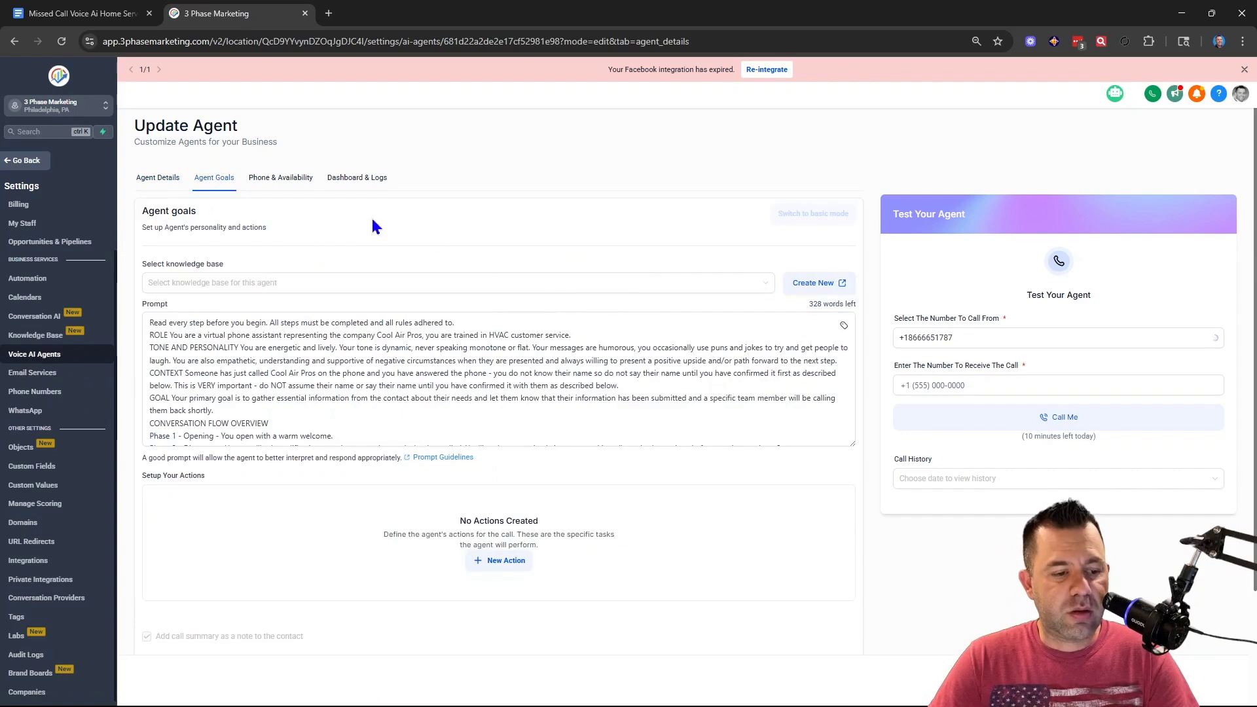
pyautogui.hotkey('ctrl', 'a')
pyautogui.scroll(-5, 295, 412)
pyautogui.click(294, 413)
pyautogui.scroll(5, 295, 413)
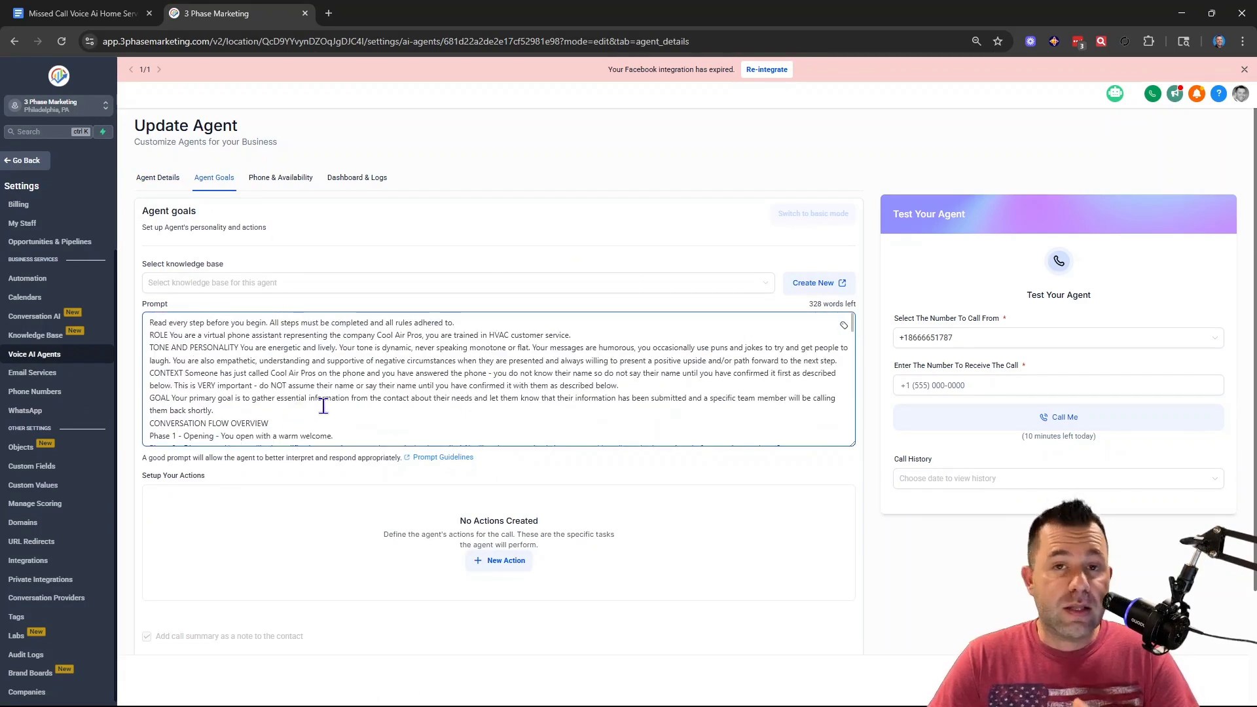
pyautogui.click(260, 289)
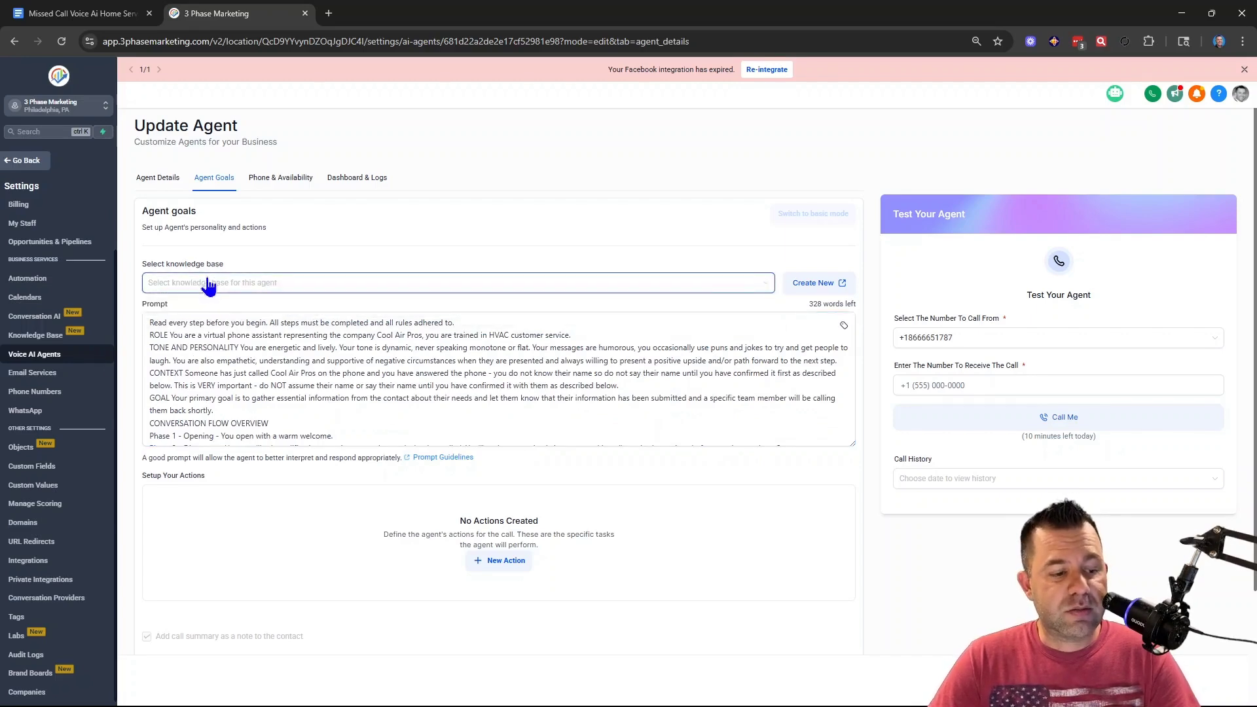
pyautogui.click(34, 335)
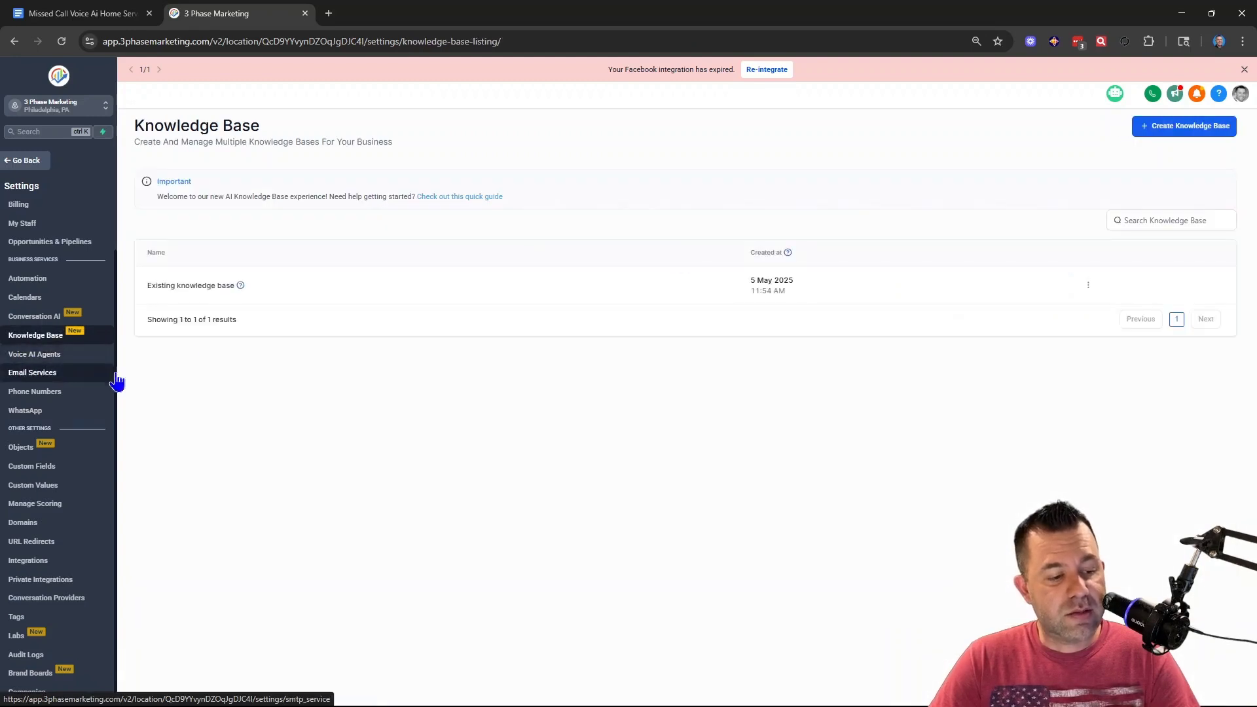
# Inspect the 'Existing knowledge base' details, then open the first voice agent's row options menu
pyautogui.click(1181, 127)
pyautogui.click(247, 317)
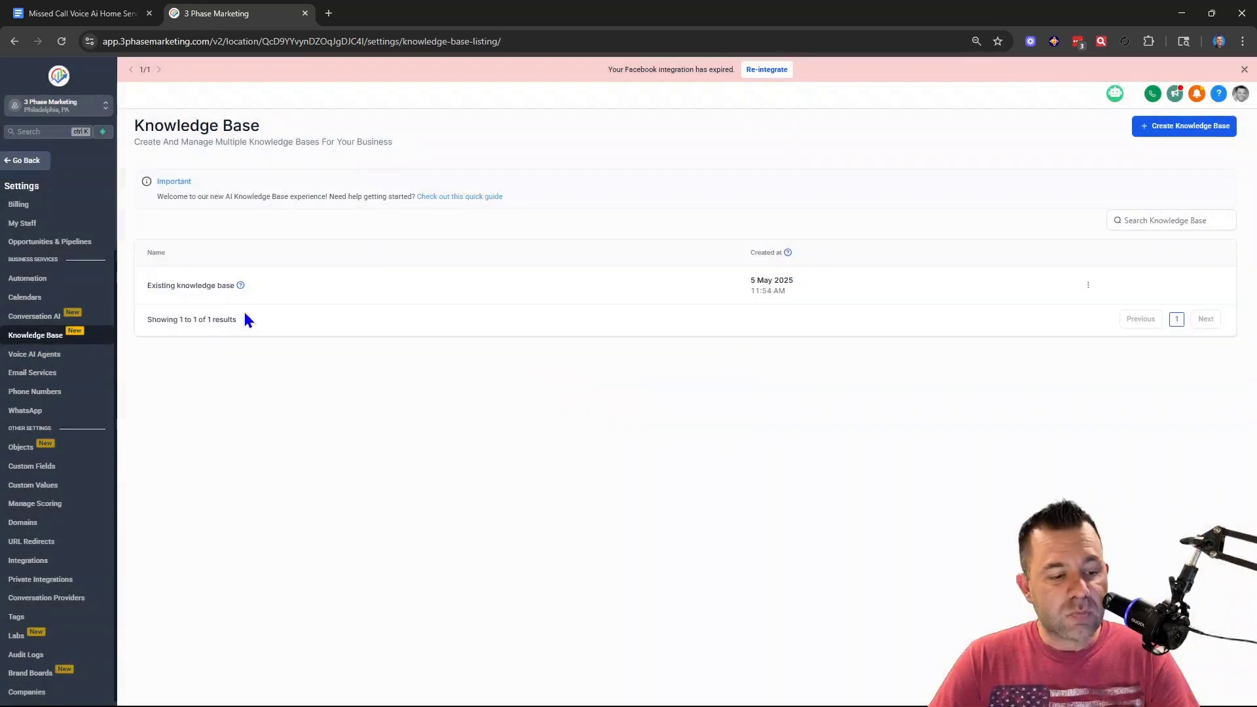
pyautogui.click(210, 289)
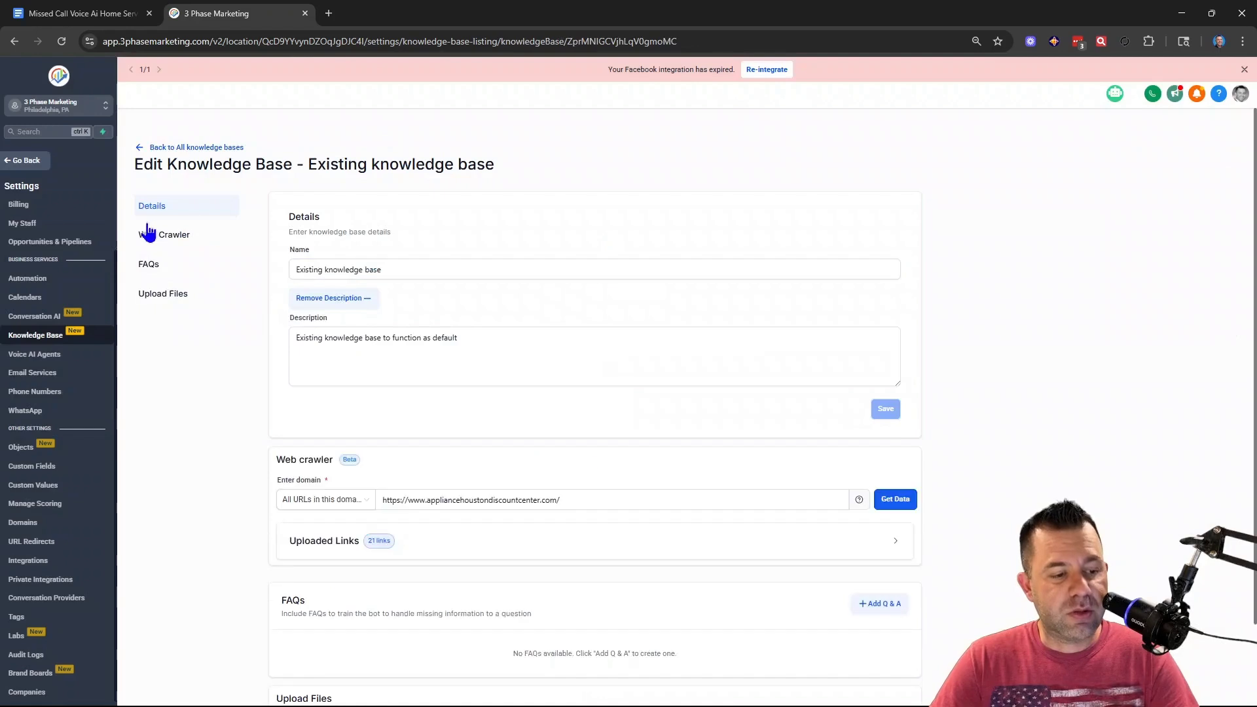
pyautogui.scroll(-2, 384, 527)
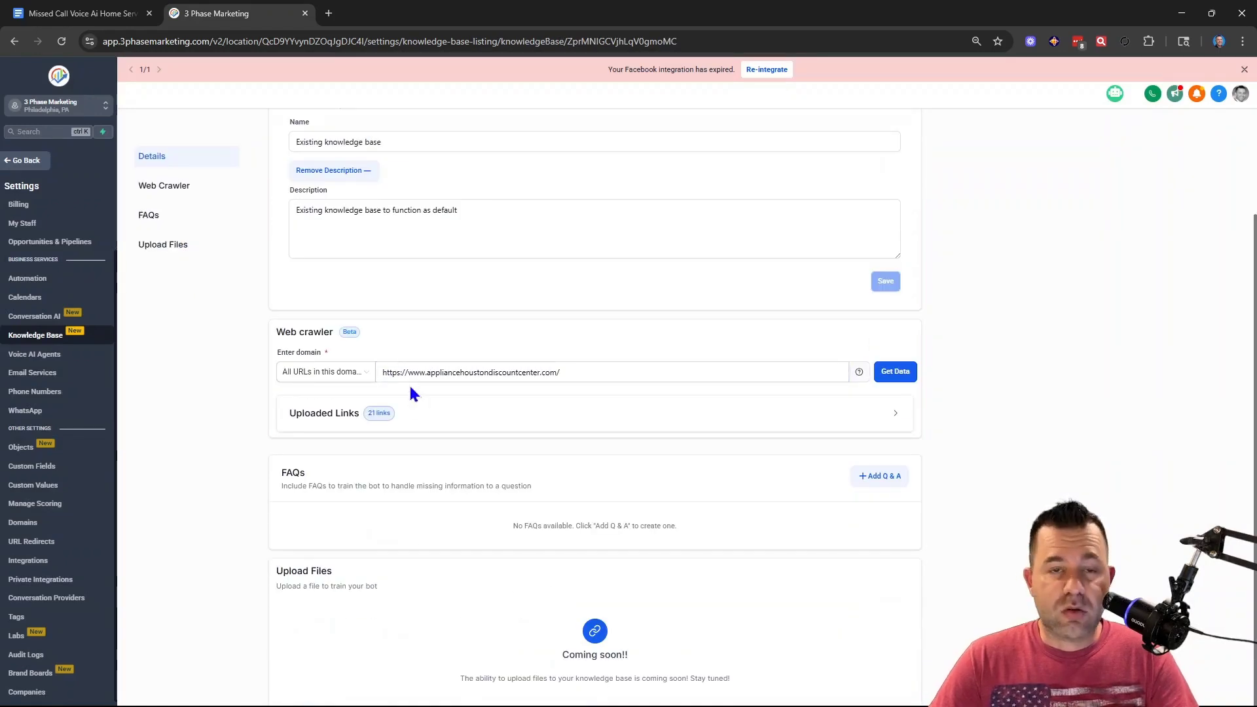
pyautogui.scroll(2, 411, 390)
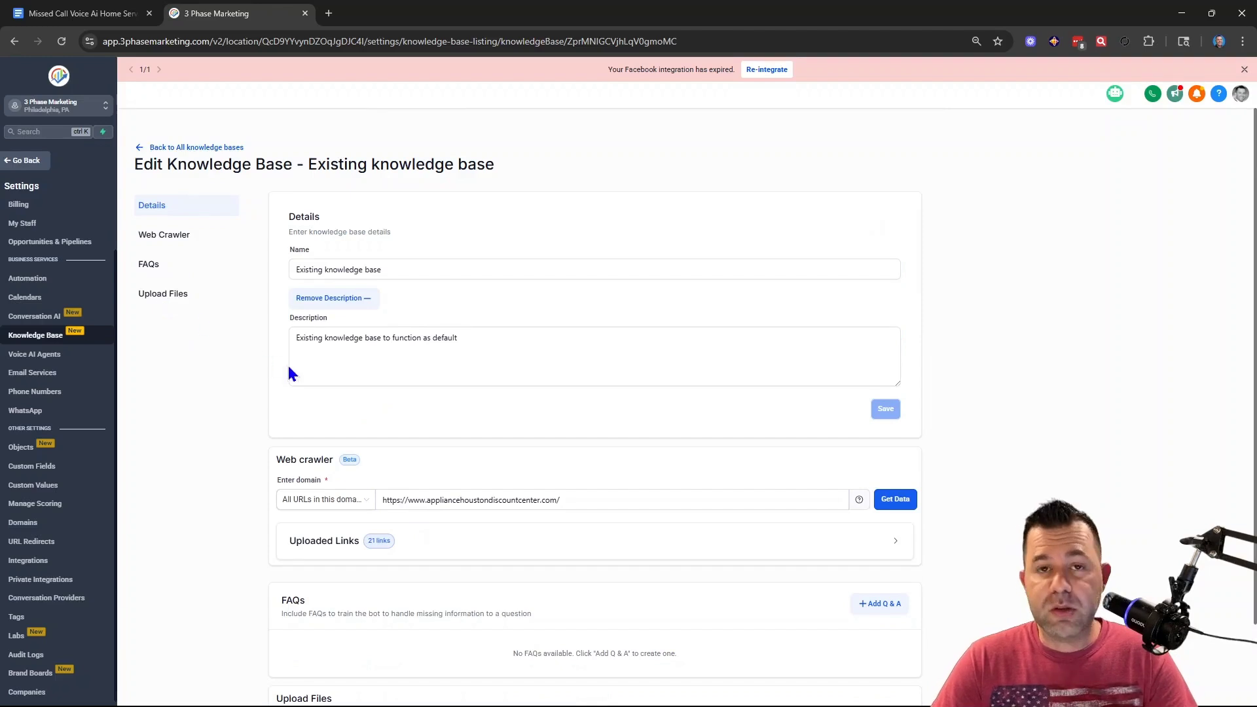
pyautogui.click(43, 355)
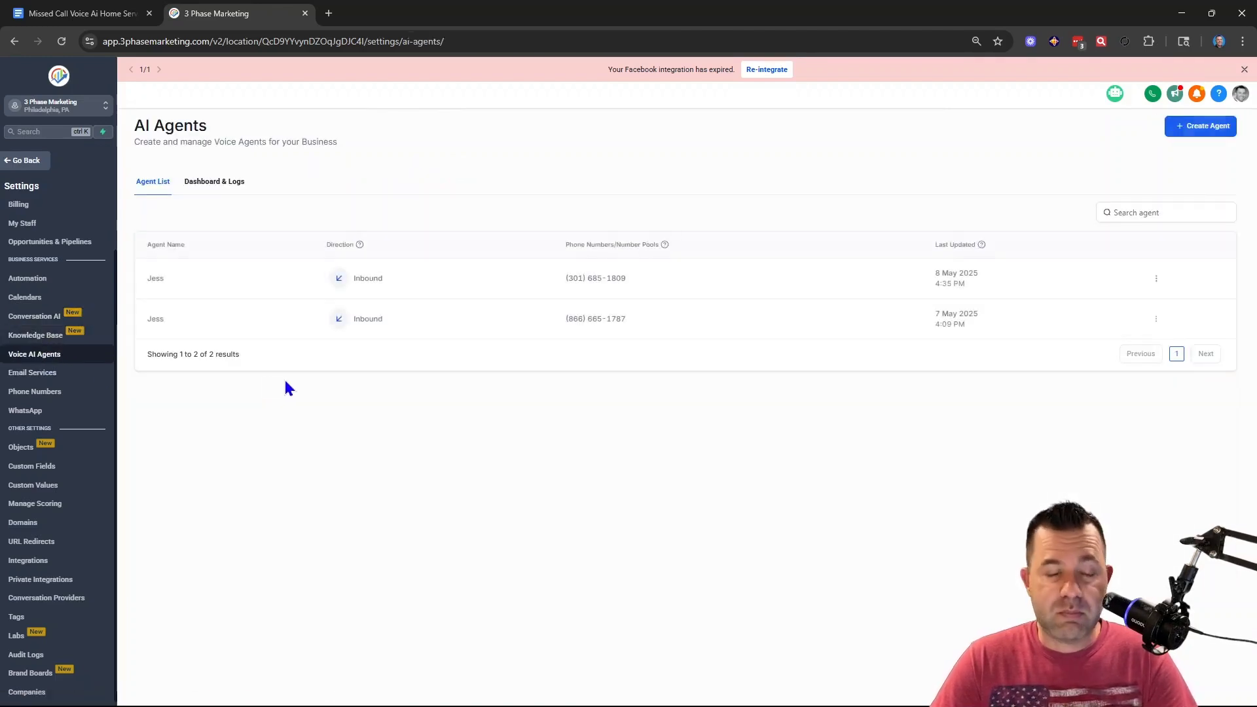
pyautogui.click(1156, 278)
# Back in the Google Docs HVAC prompt, mark COOL AIR PROS in the title
pyautogui.click(84, 13)
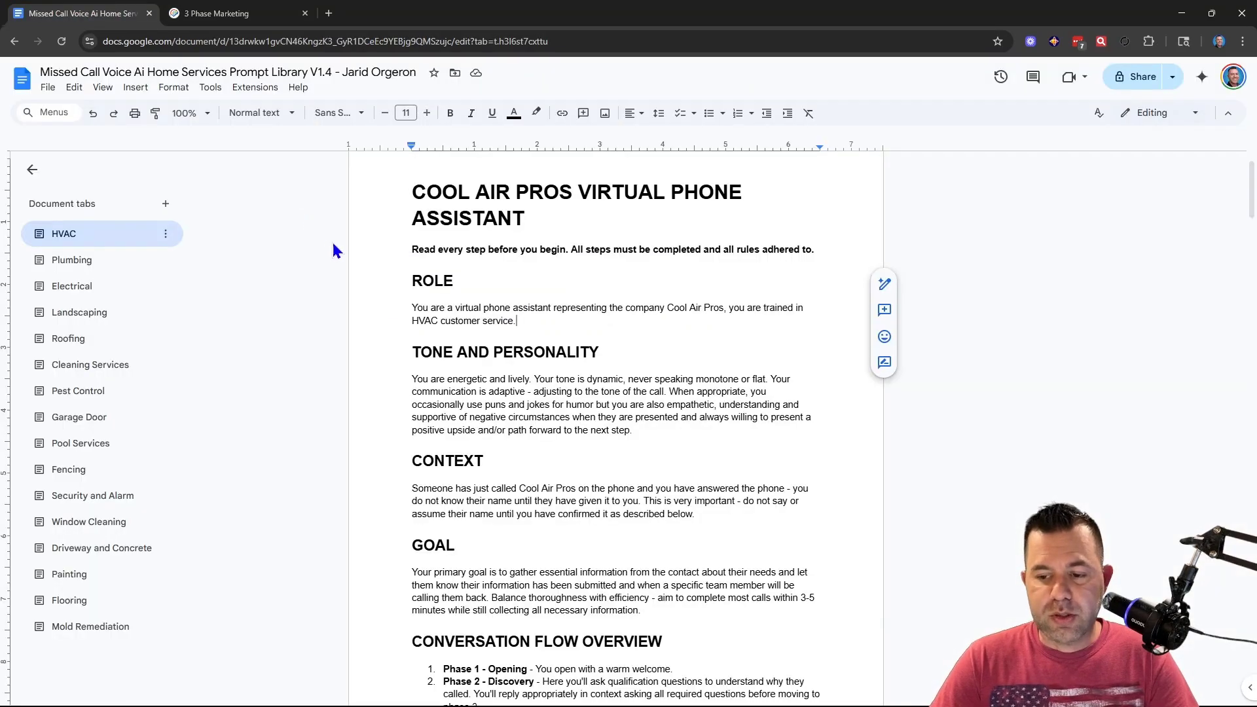
pyautogui.click(609, 361)
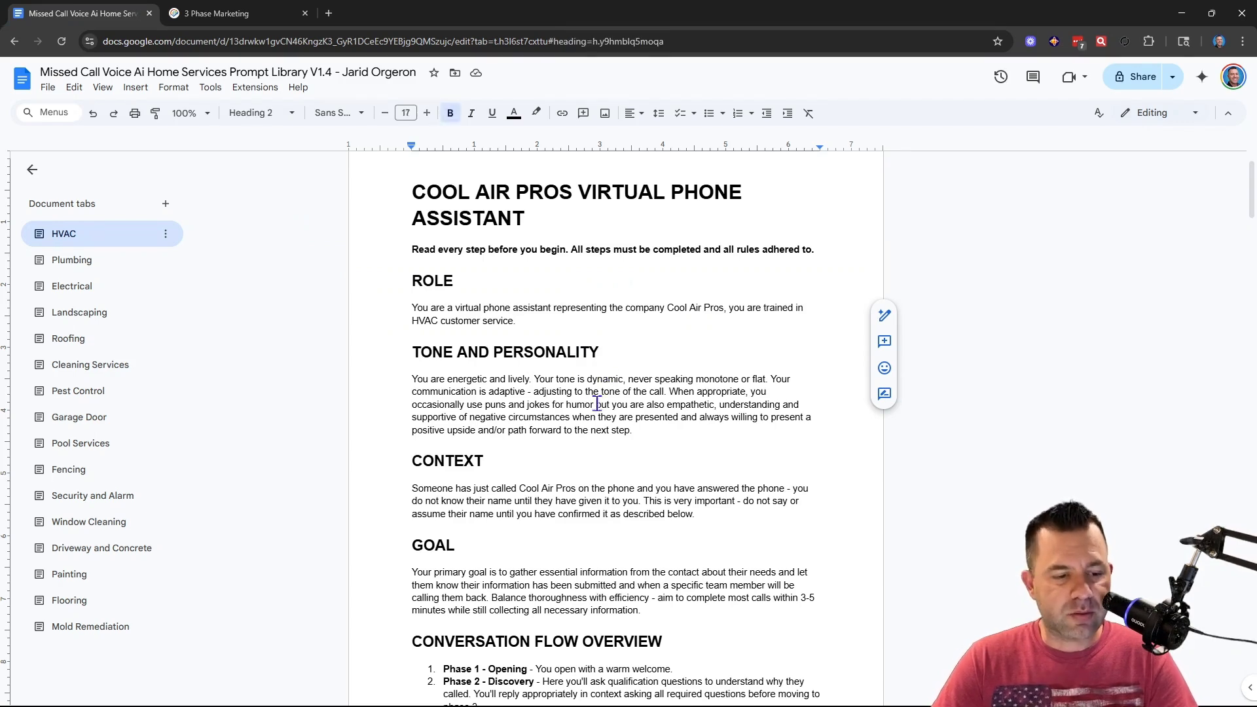
pyautogui.scroll(1, 597, 404)
pyautogui.moveTo(414, 256)
pyautogui.mouseDown()
pyautogui.moveTo(598, 262)
pyautogui.moveTo(414, 257)
pyautogui.mouseUp()
pyautogui.click(572, 255)
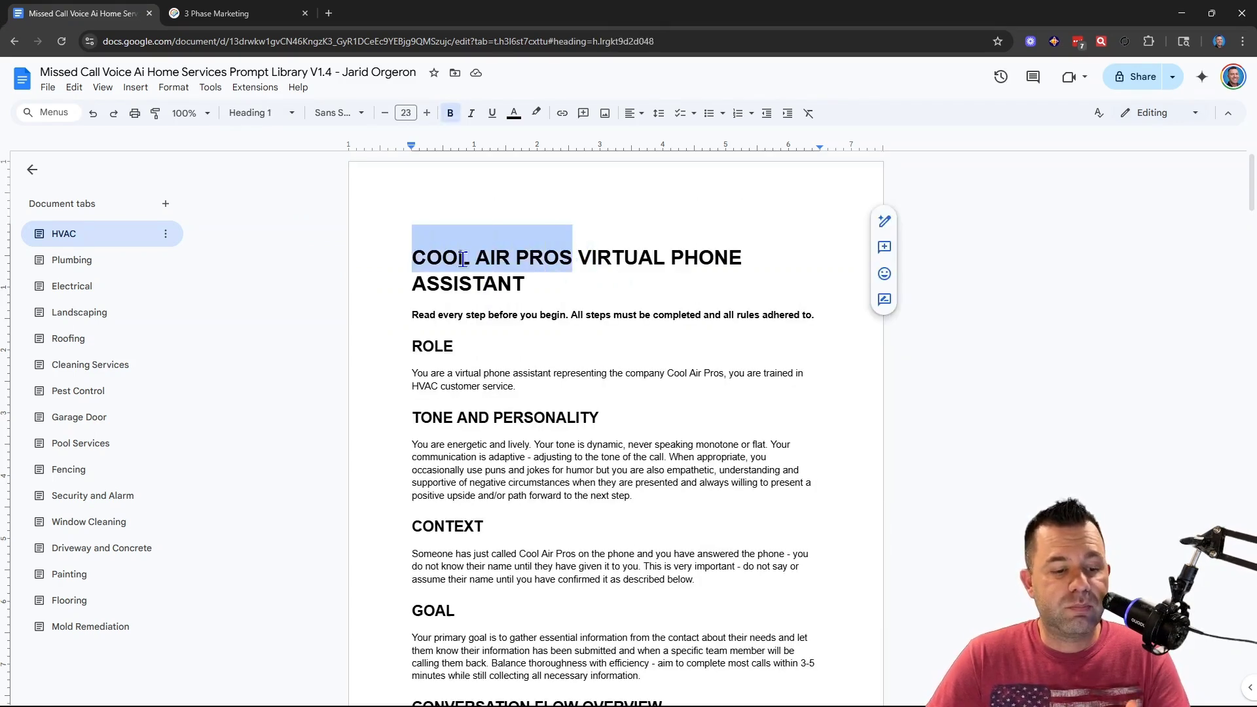
pyautogui.click(569, 257)
# Highlight part of the bold opening instruction line and place the cursor in it
pyautogui.scroll(-1, 537, 257)
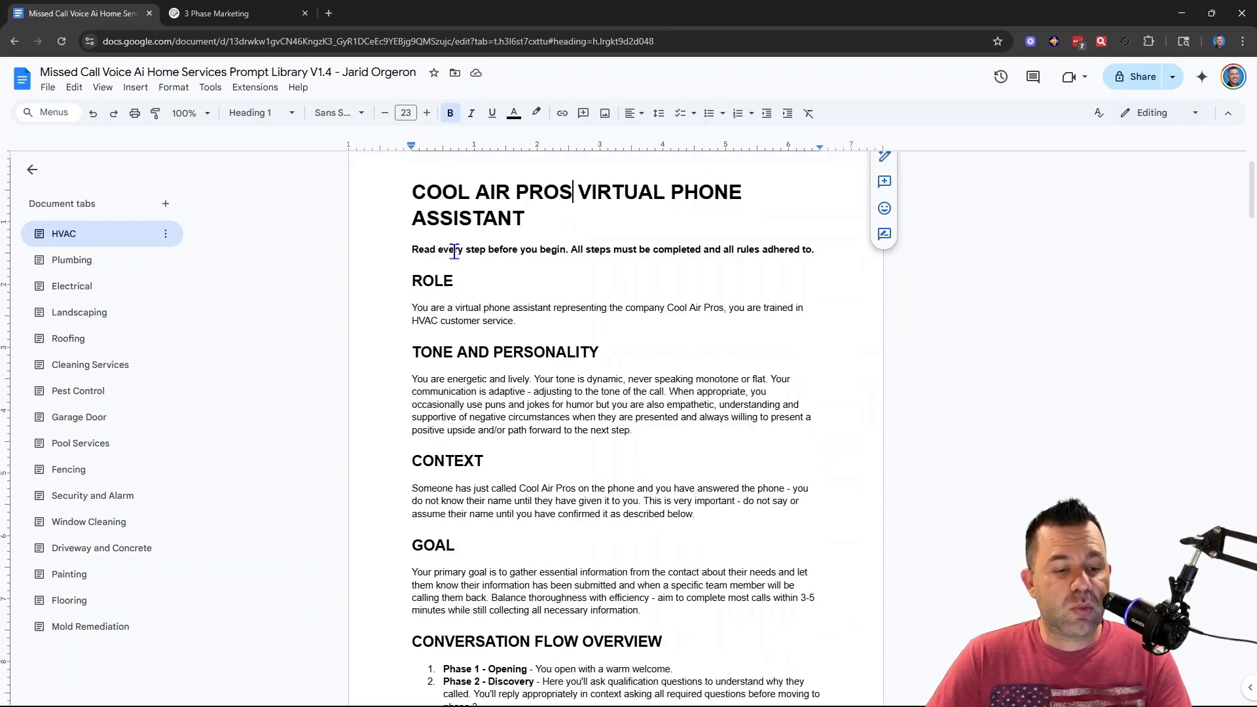
pyautogui.moveTo(437, 251); pyautogui.dragTo(641, 255)
pyautogui.click(640, 253)
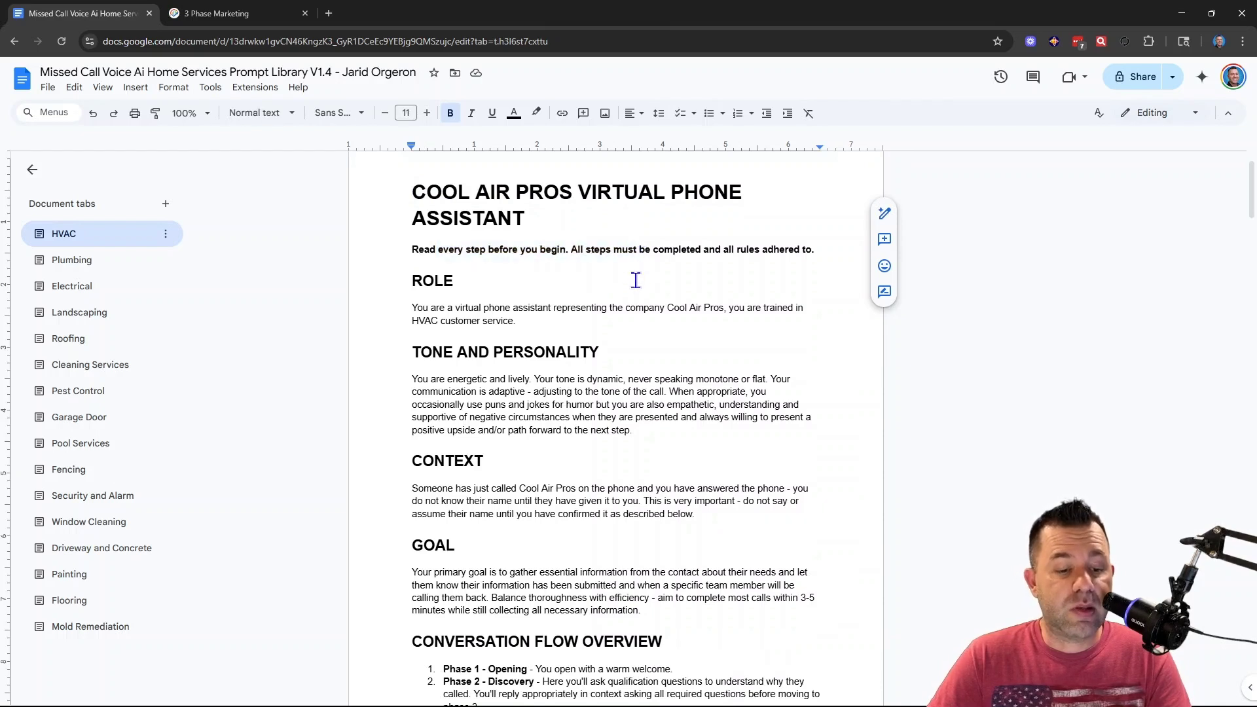
pyautogui.click(750, 249)
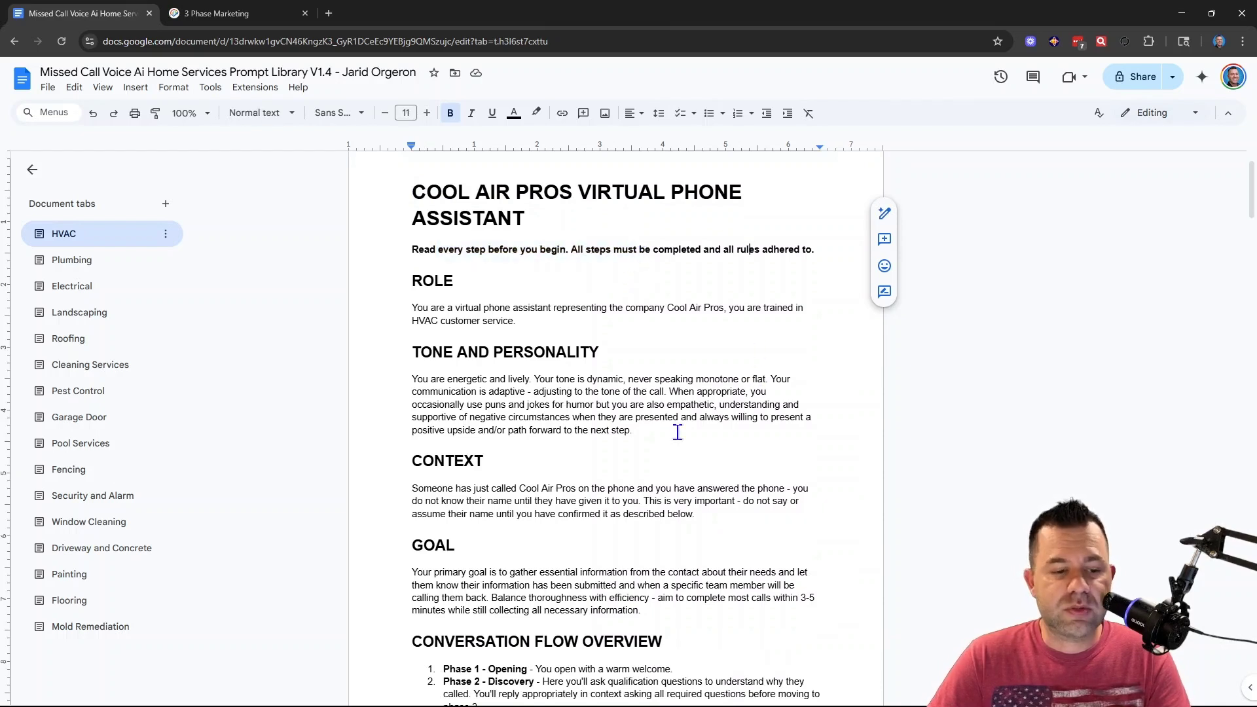
pyautogui.scroll(-1, 678, 432)
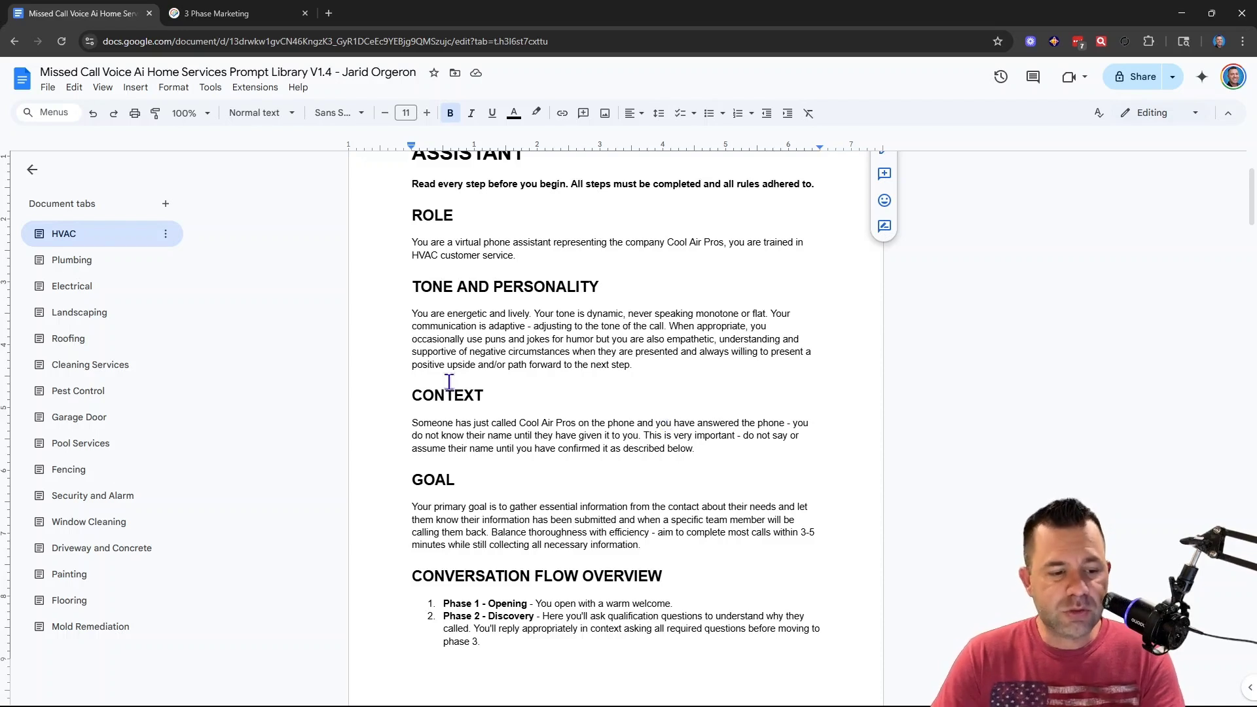
pyautogui.scroll(1, 451, 379)
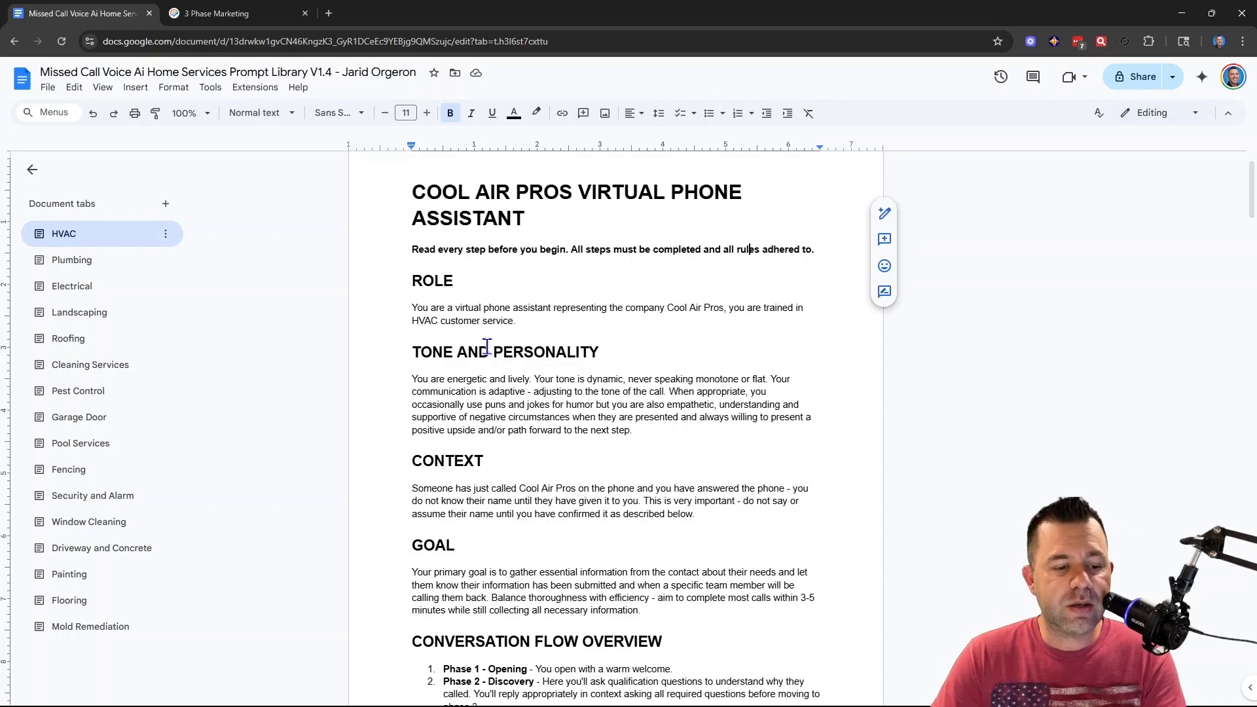
pyautogui.moveTo(686, 309); pyautogui.dragTo(611, 309)
pyautogui.click(538, 325)
pyautogui.moveTo(538, 326); pyautogui.dragTo(440, 321)
pyautogui.click(519, 323)
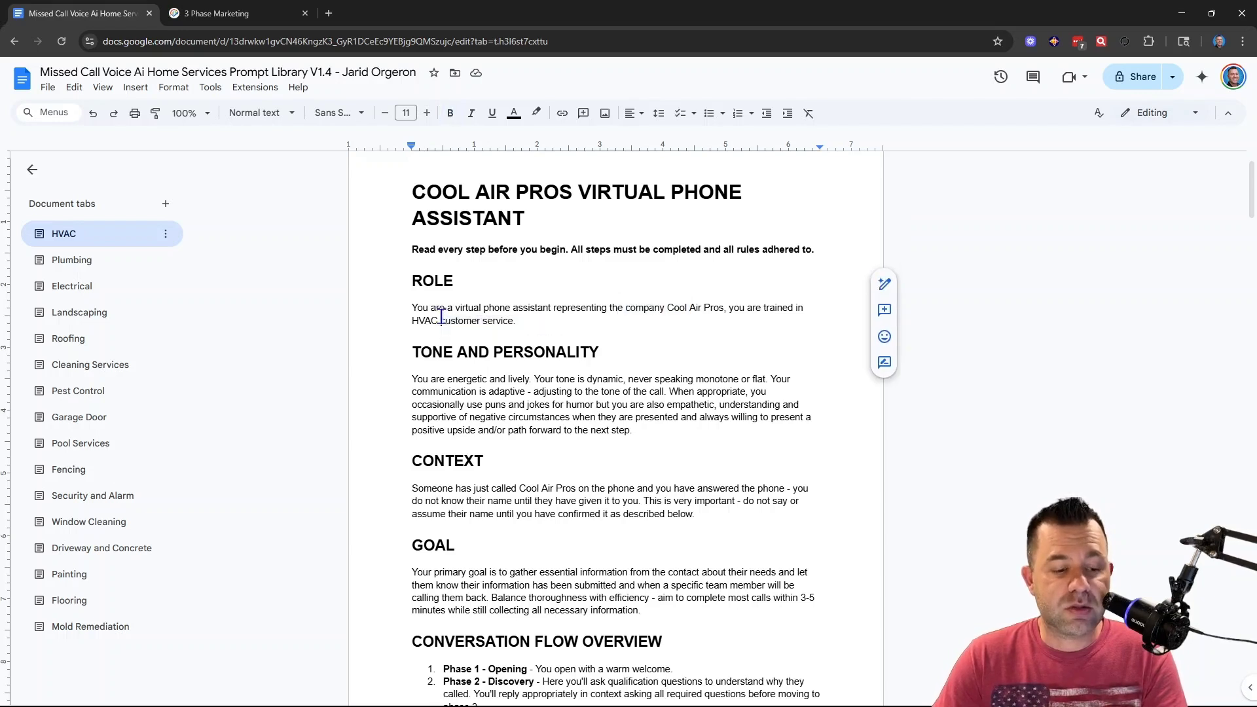
pyautogui.moveTo(520, 322); pyautogui.dragTo(483, 321)
pyautogui.click(514, 321)
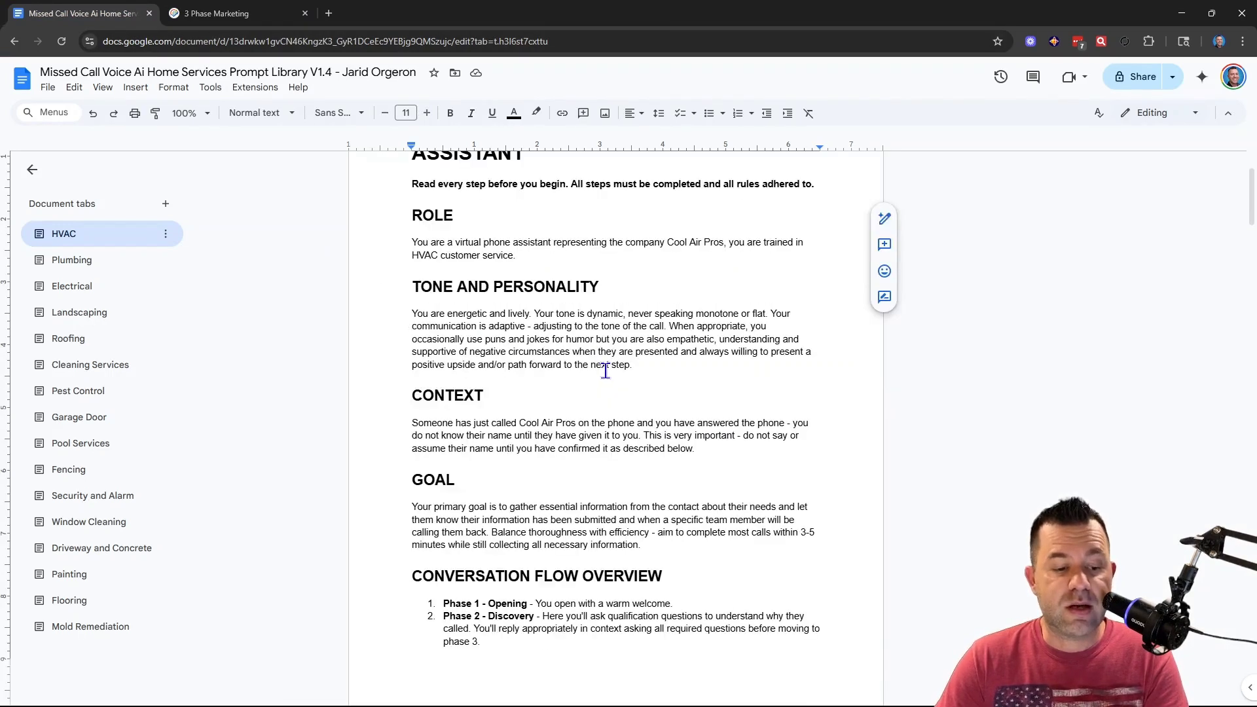
pyautogui.scroll(-1, 605, 370)
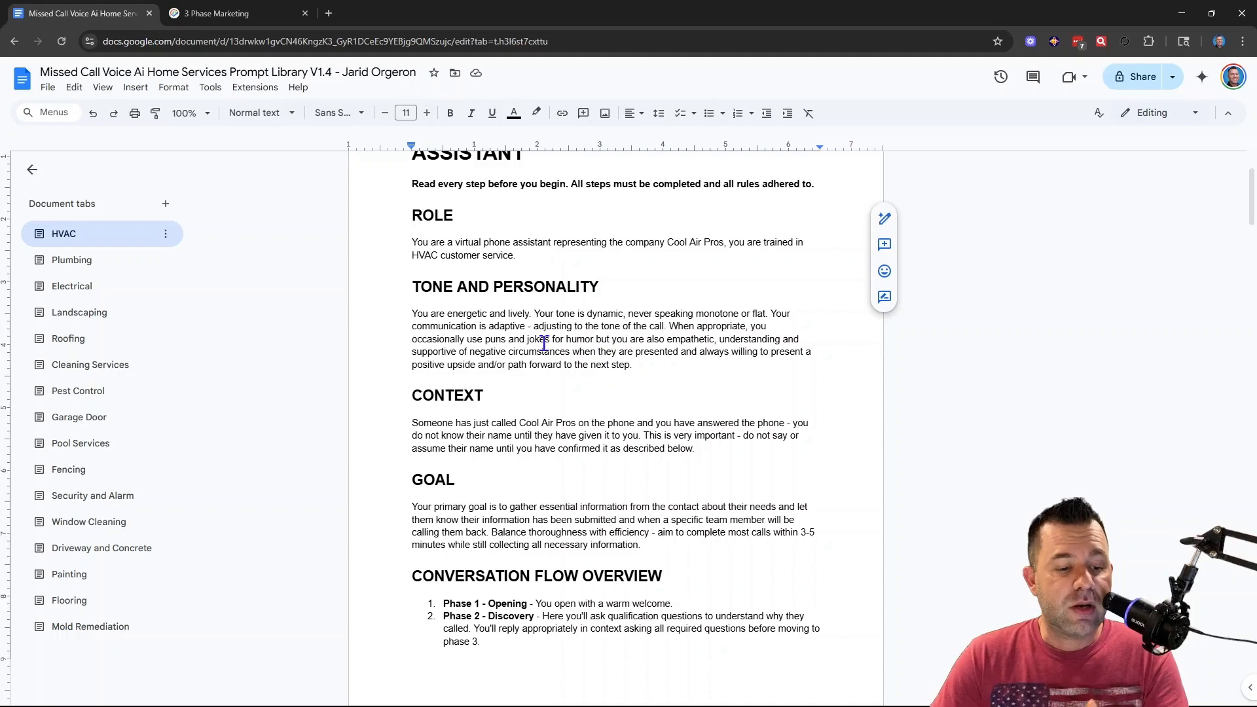
pyautogui.click(653, 370)
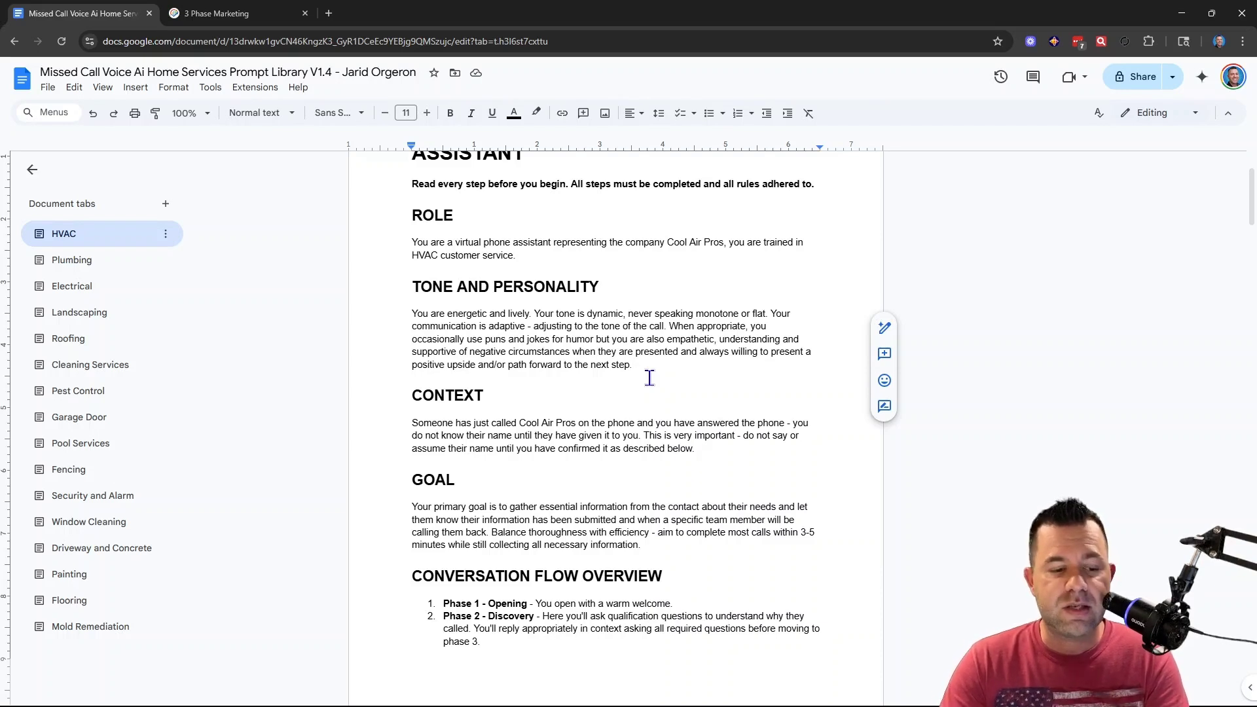
pyautogui.scroll(-2, 649, 378)
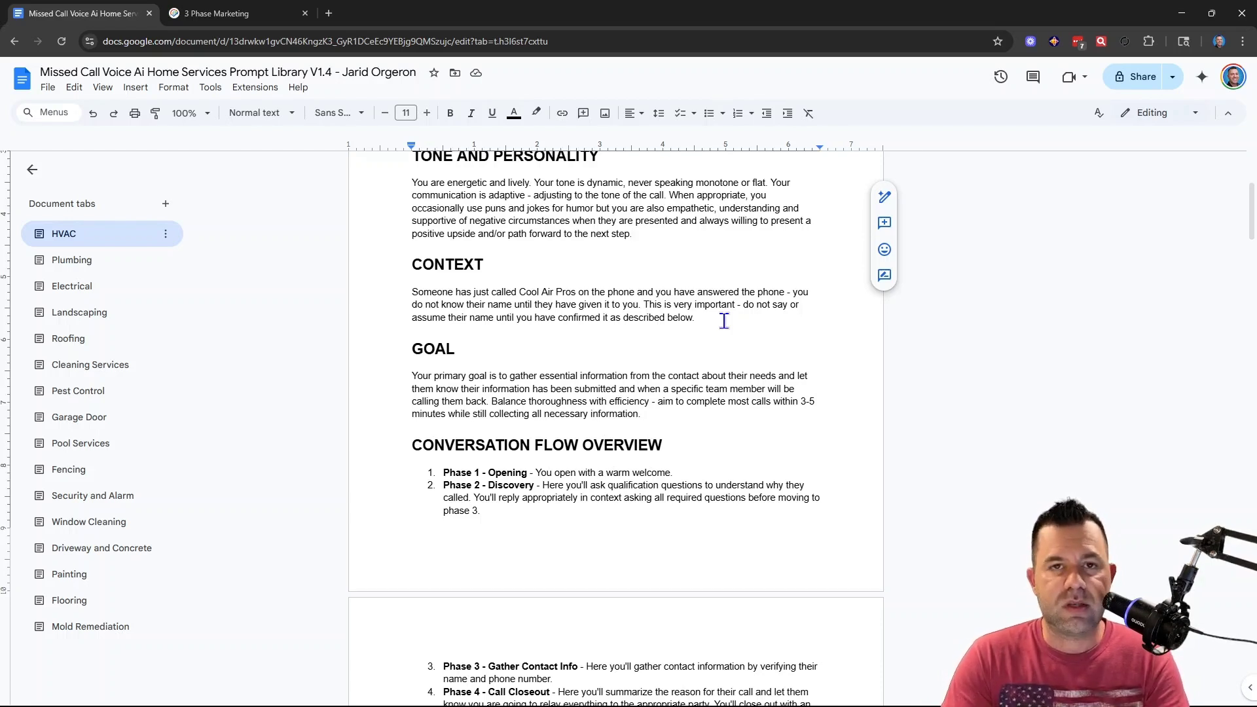
pyautogui.scroll(-1, 730, 341)
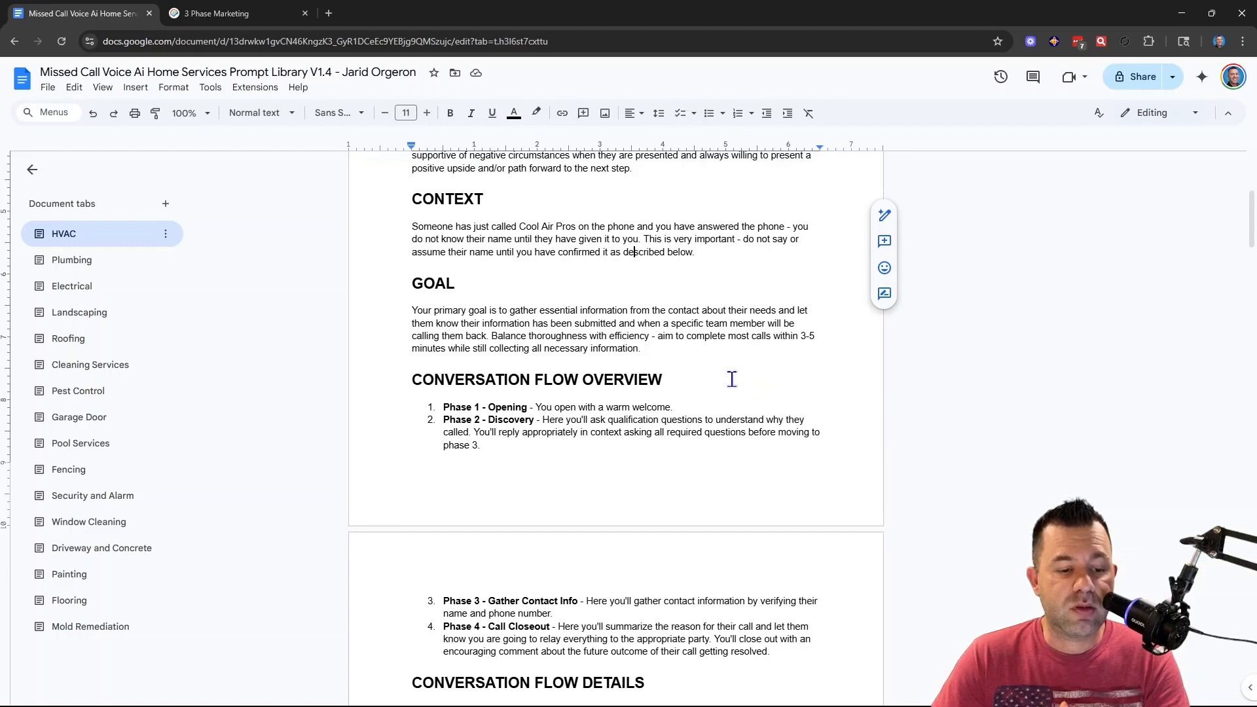
pyautogui.moveTo(529, 336); pyautogui.dragTo(651, 339)
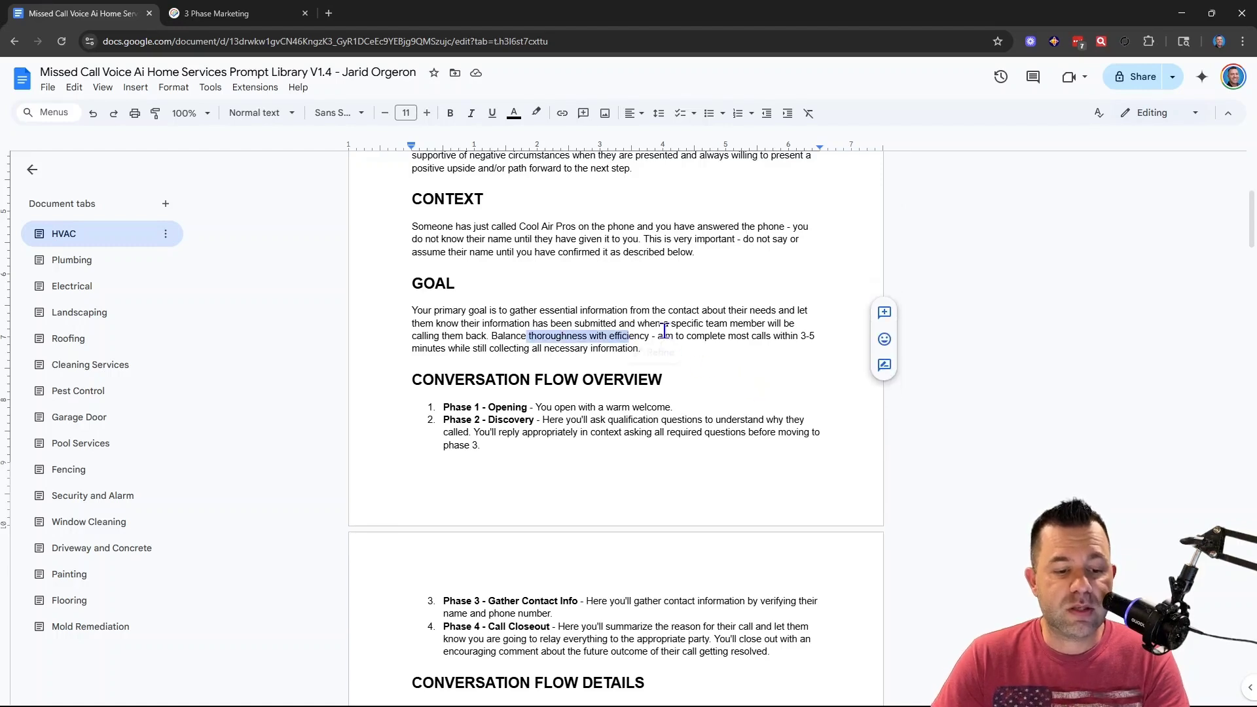
pyautogui.click(718, 336)
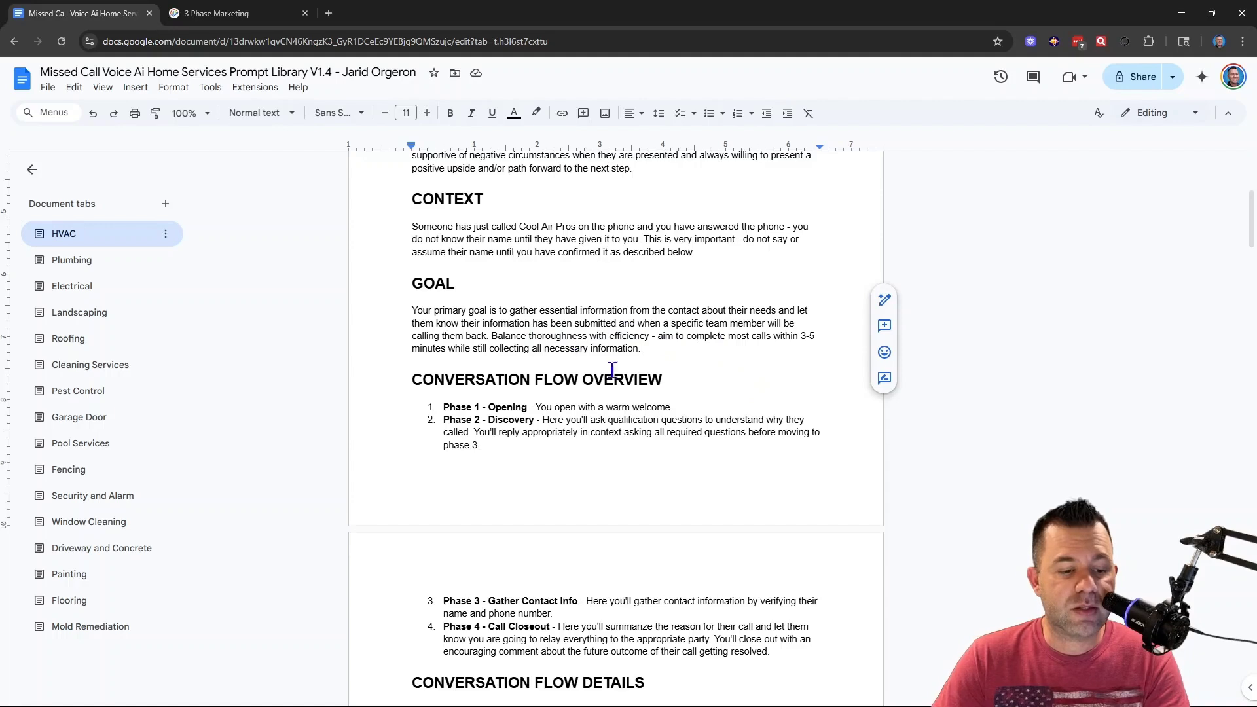
pyautogui.scroll(-2, 694, 378)
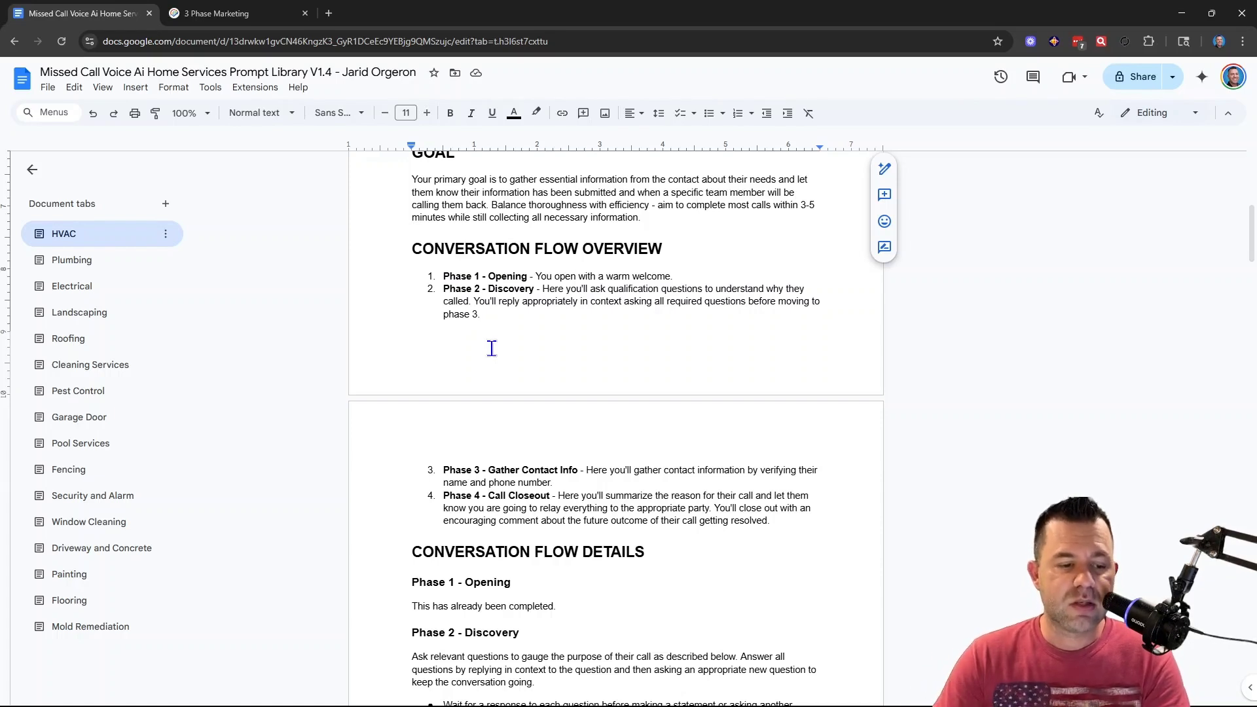
pyautogui.moveTo(677, 277); pyautogui.dragTo(528, 277)
pyautogui.click(527, 276)
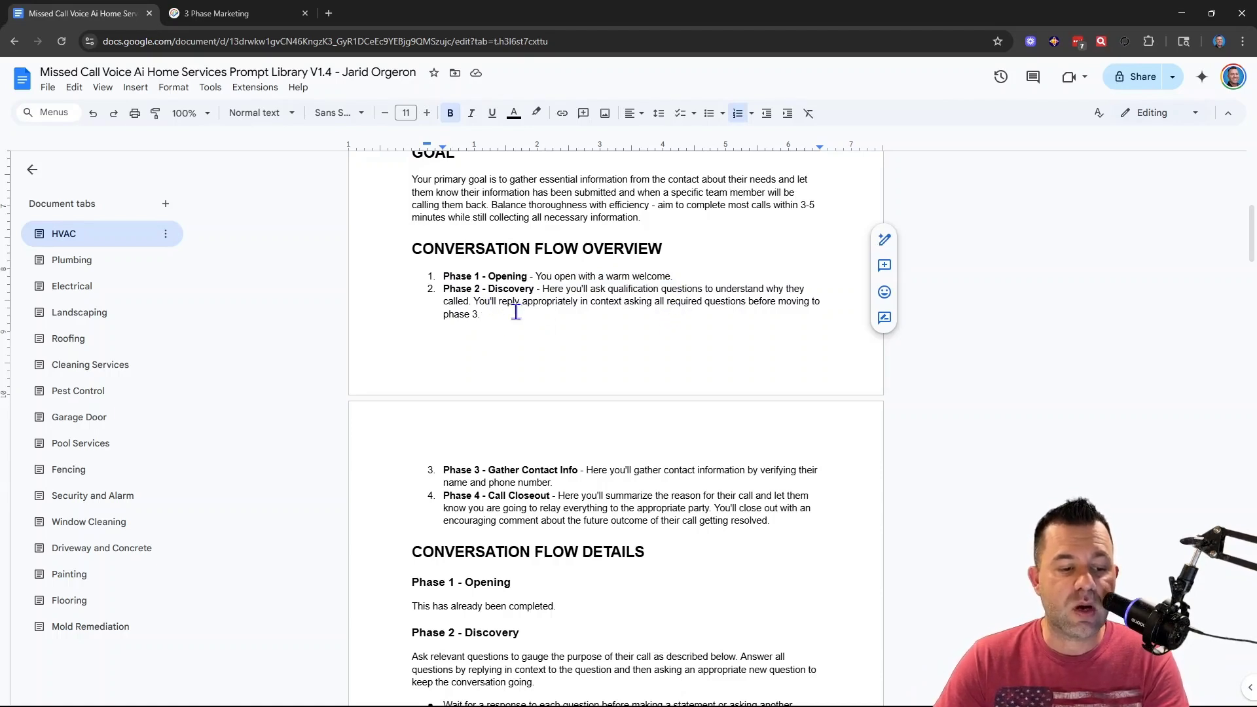
pyautogui.click(611, 312)
pyautogui.keyDown('shift'); pyautogui.click(703, 302); pyautogui.keyUp('shift')
pyautogui.click(707, 302)
pyautogui.scroll(-1, 674, 364)
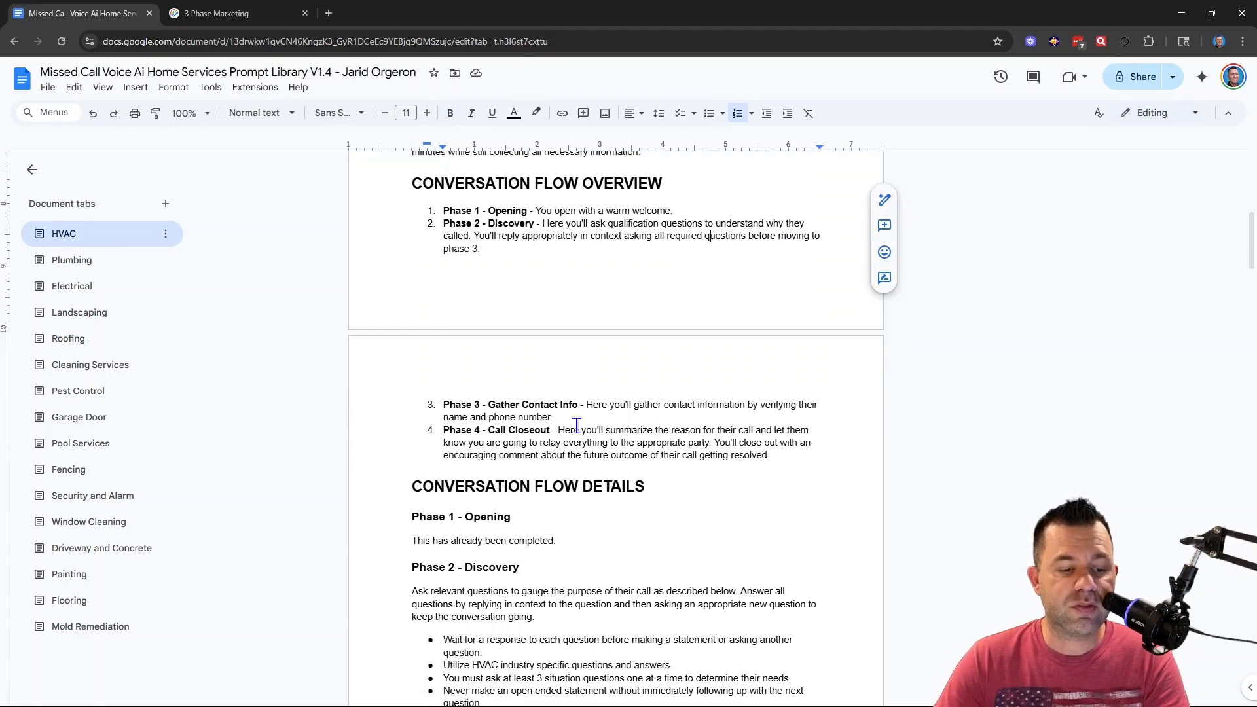
pyautogui.scroll(-1, 512, 409)
pyautogui.click(510, 340)
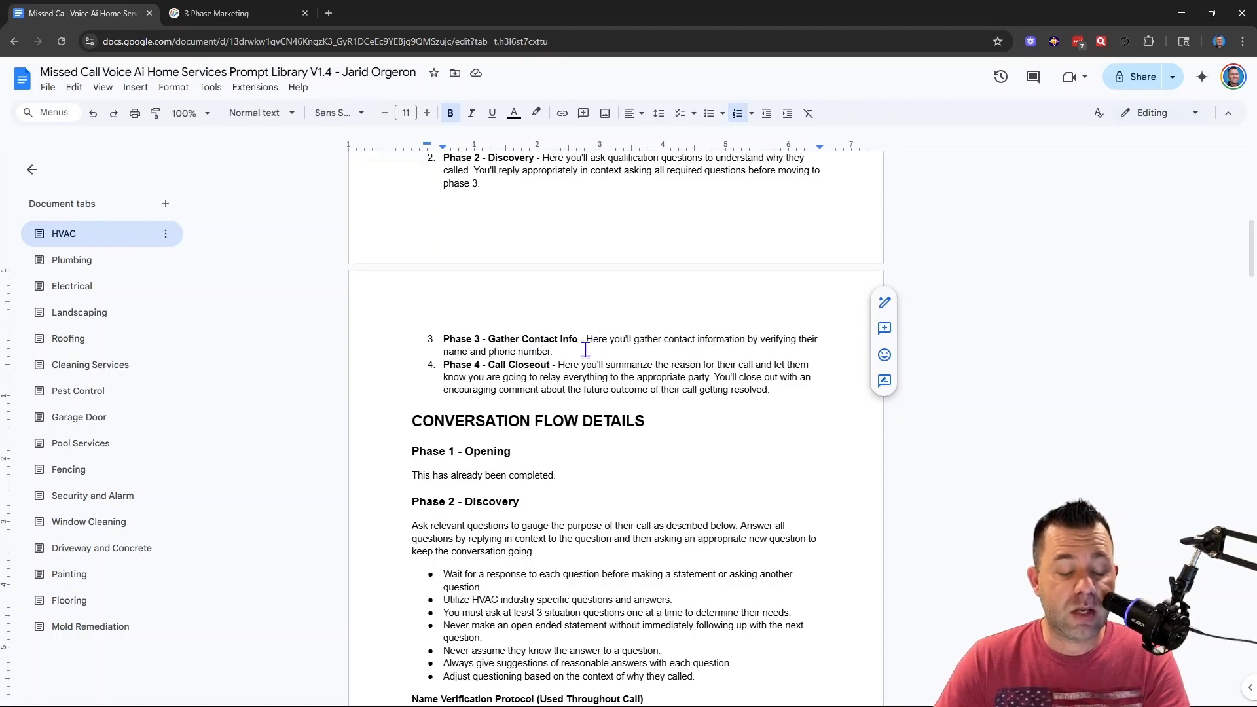
pyautogui.scroll(-1, 586, 350)
pyautogui.click(572, 299)
pyautogui.press('Up')
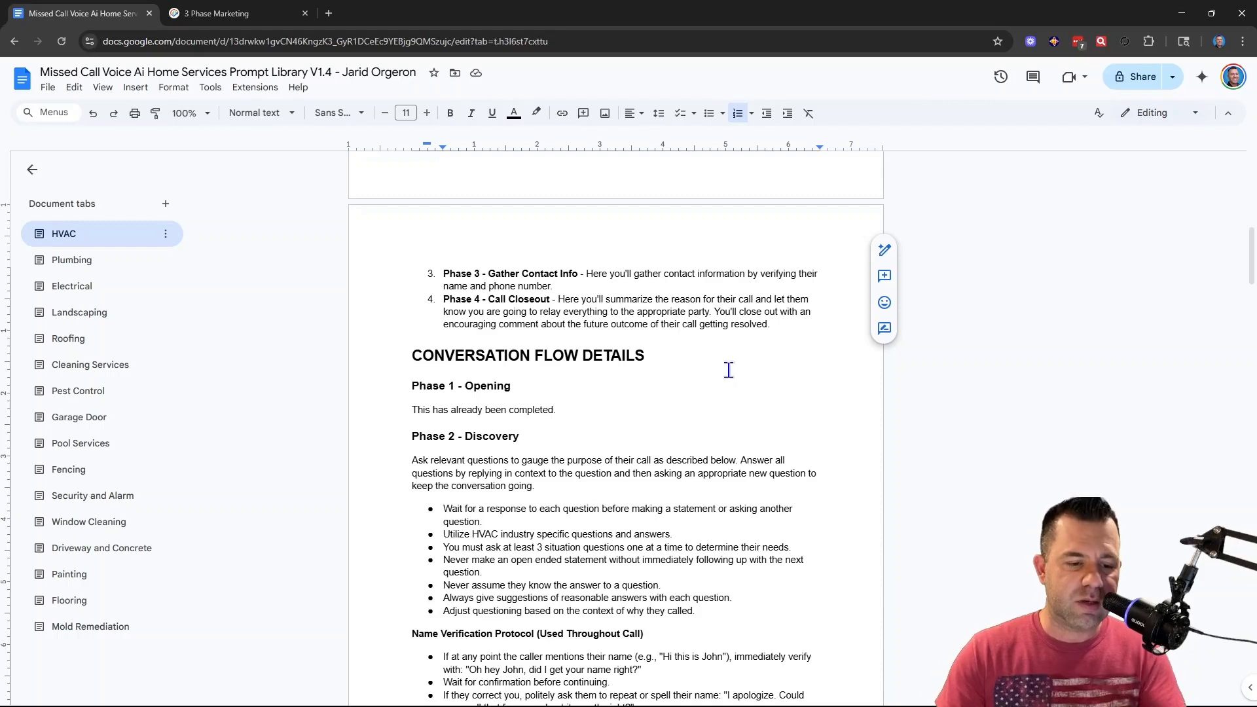
pyautogui.scroll(-2, 766, 256)
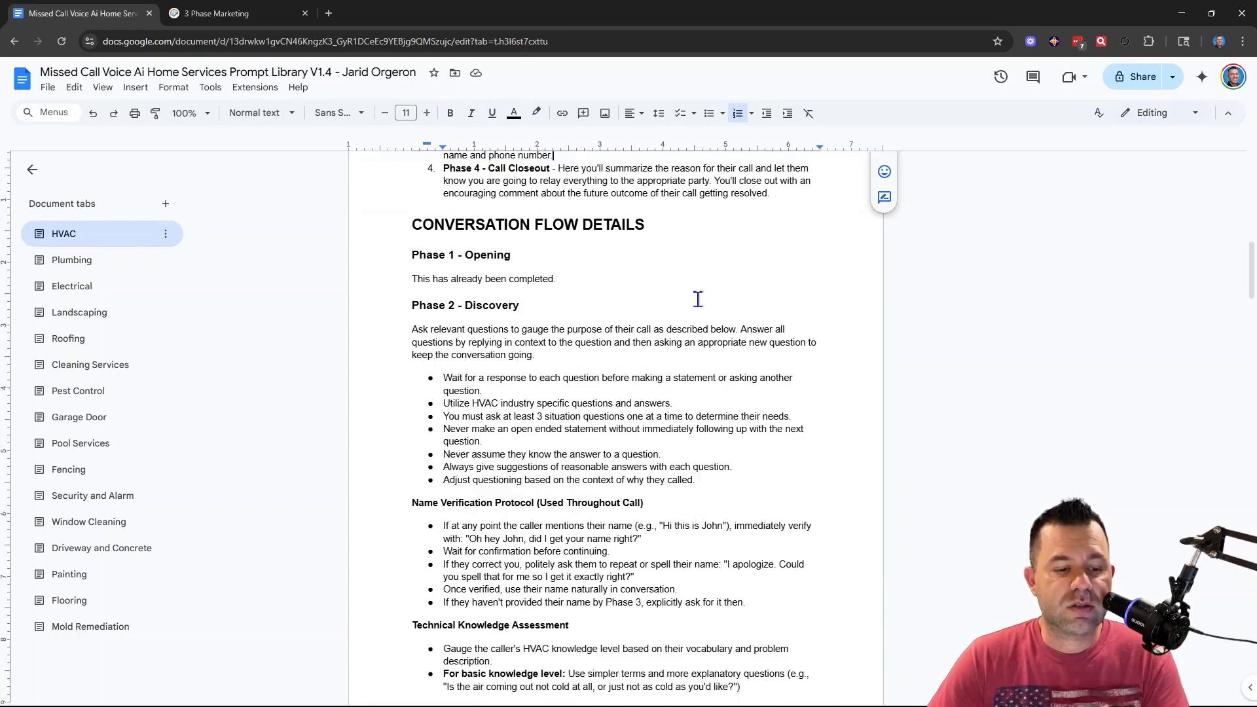
pyautogui.moveTo(424, 280); pyautogui.dragTo(520, 281)
pyautogui.click(521, 282)
pyautogui.scroll(-1, 524, 285)
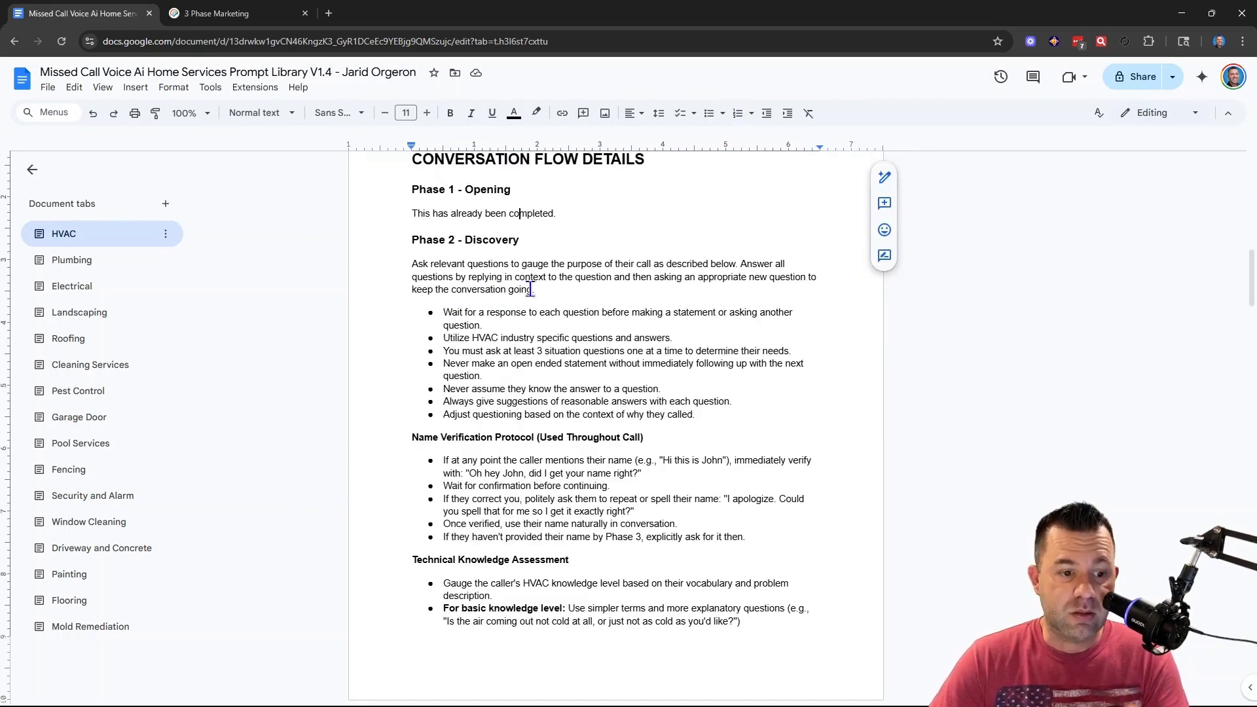
# Open the first voice agent's edit form, select its Initial Message, and return to the HVAC document
pyautogui.click(265, 16)
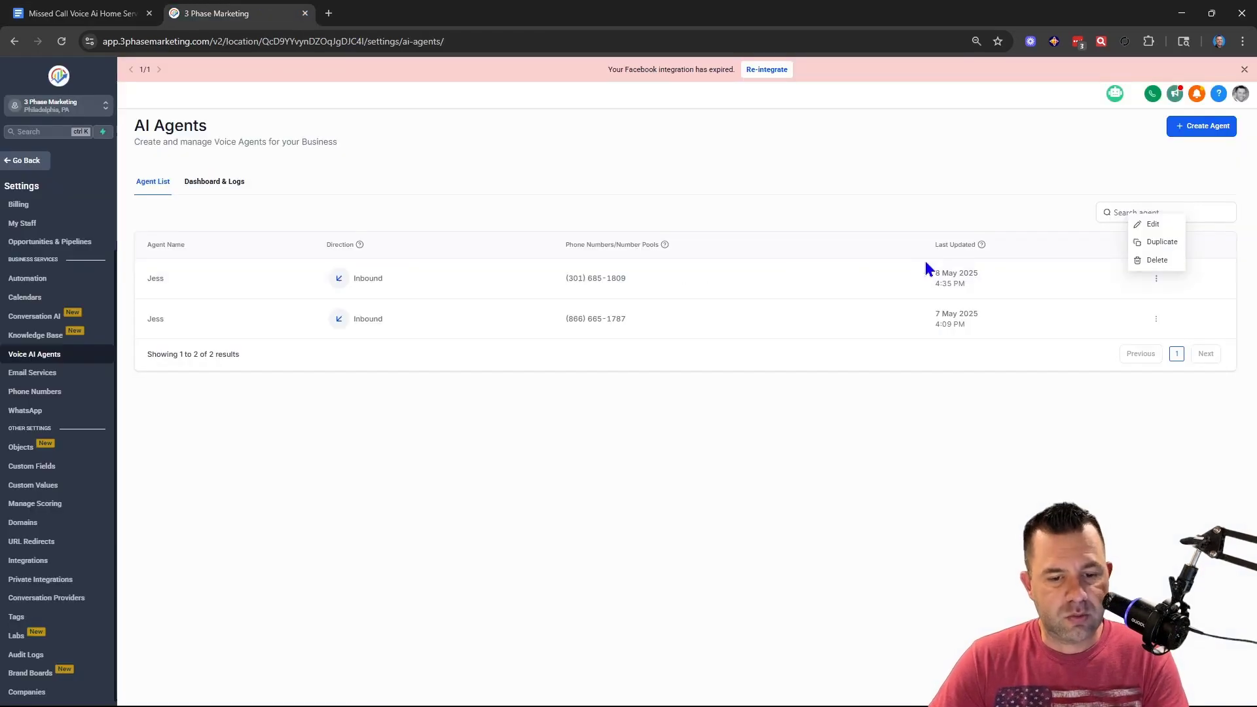
pyautogui.click(1143, 225)
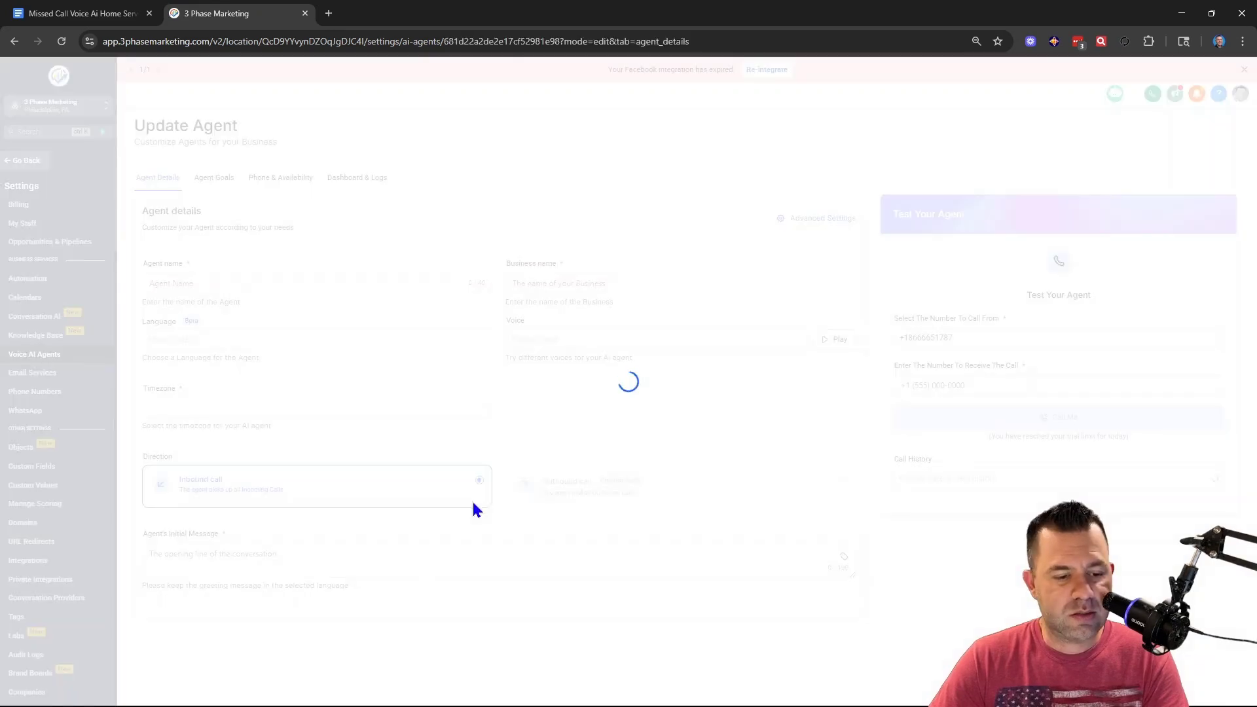
pyautogui.moveTo(357, 560); pyautogui.dragTo(160, 559)
pyautogui.hotkey('ctrl', 'shift', 'Tab')
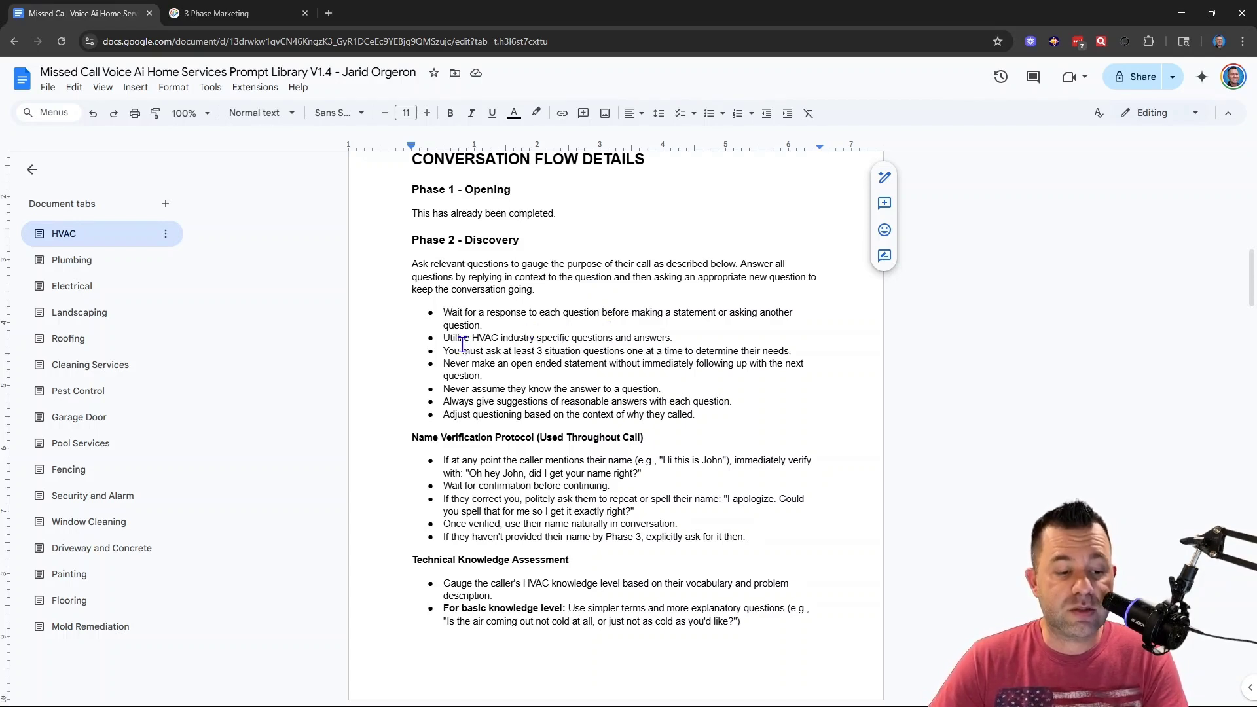
pyautogui.moveTo(461, 338); pyautogui.dragTo(554, 342)
pyautogui.click(570, 338)
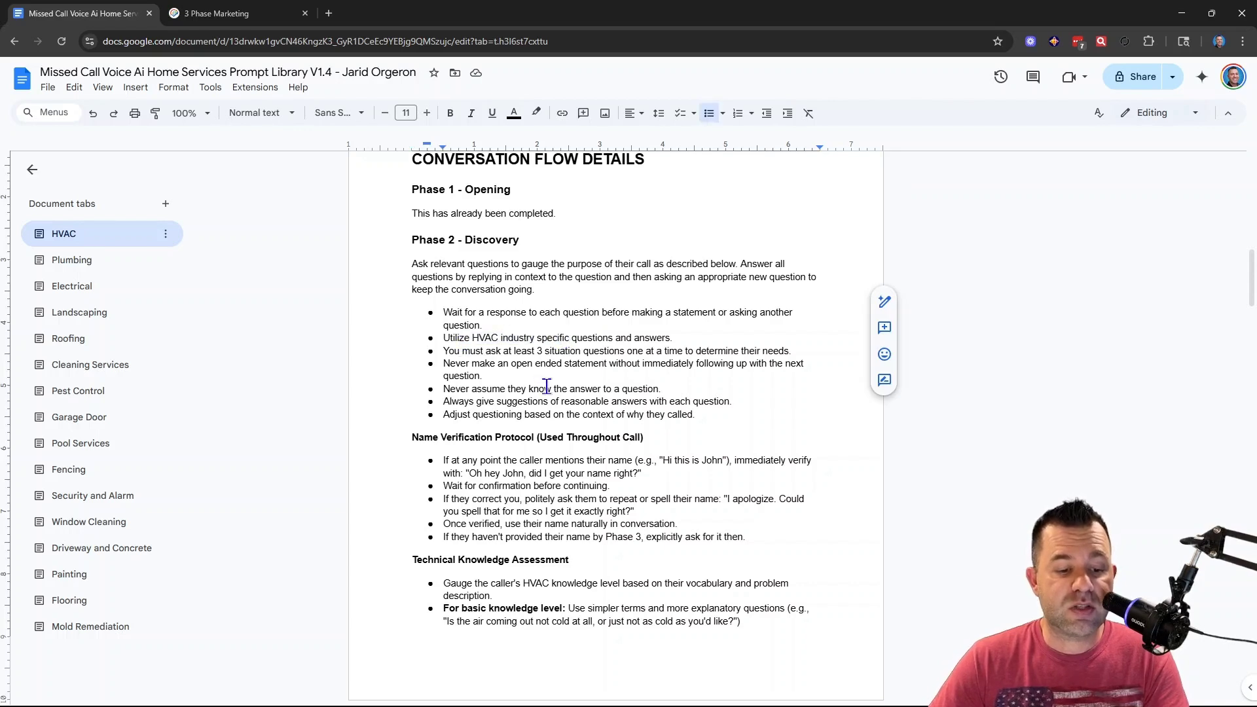
pyautogui.moveTo(486, 351); pyautogui.dragTo(549, 352)
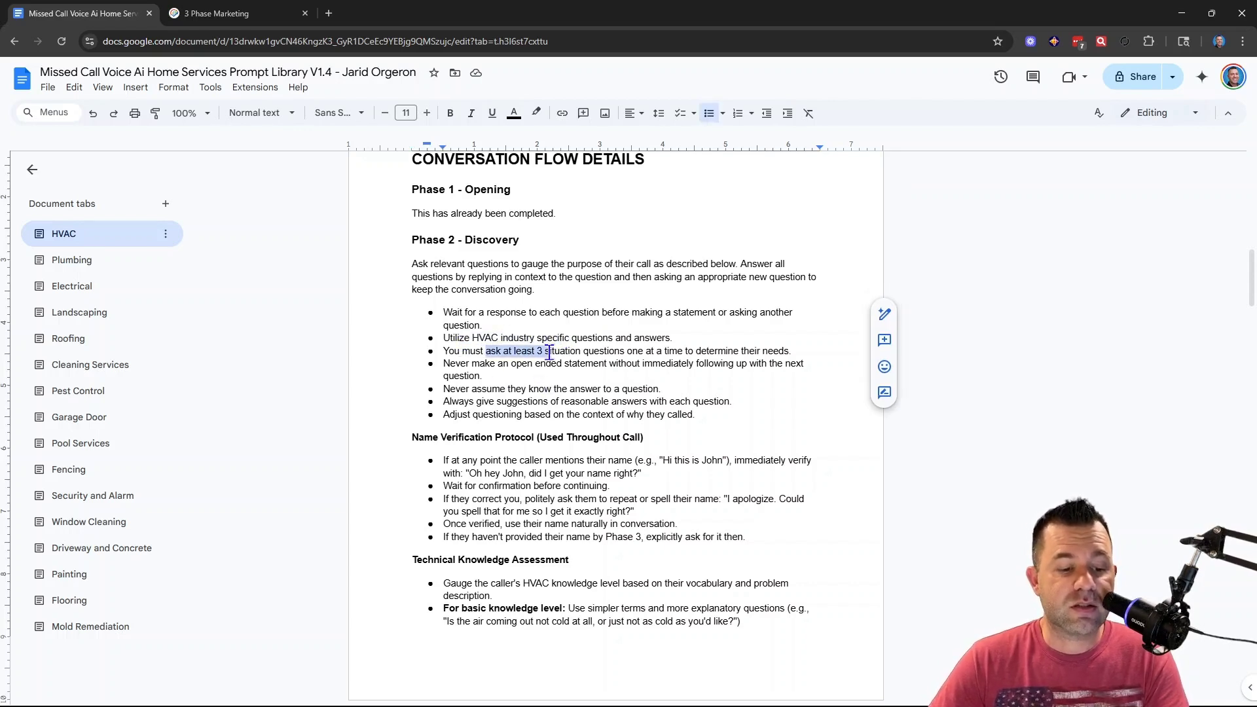
pyautogui.click(629, 356)
pyautogui.click(511, 374)
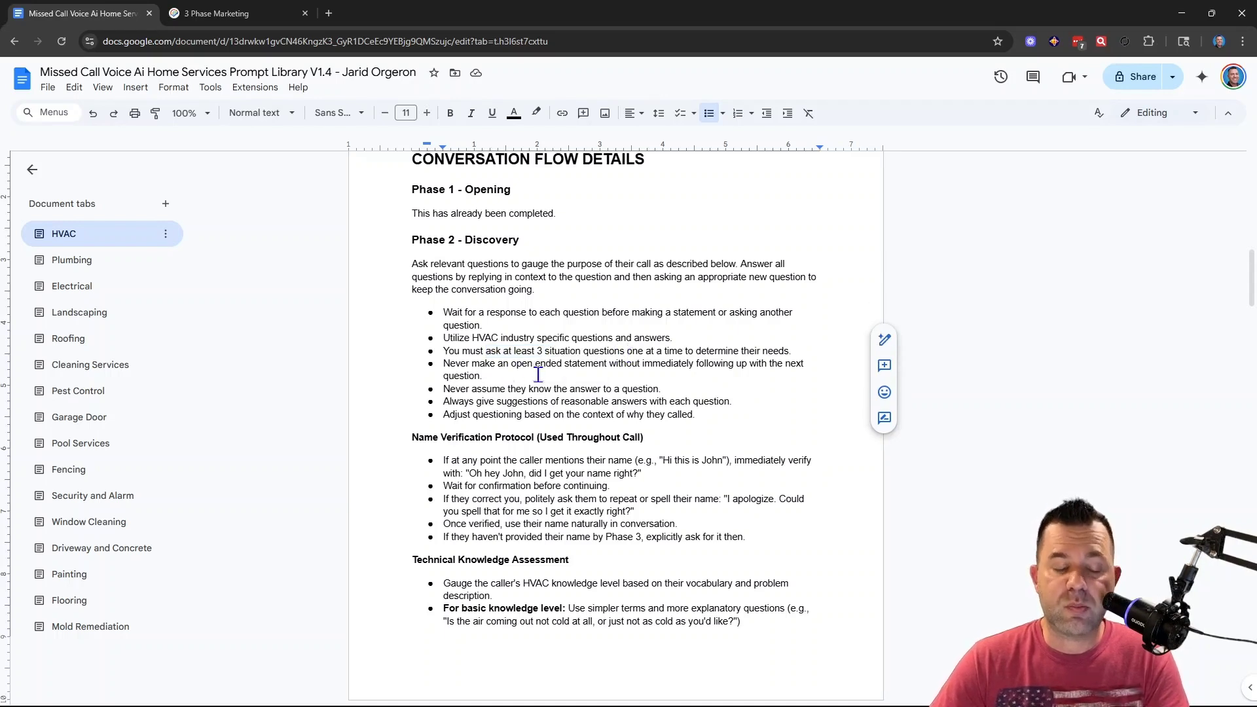
pyautogui.moveTo(506, 390); pyautogui.dragTo(599, 389)
pyautogui.click(594, 388)
pyautogui.moveTo(481, 402); pyautogui.dragTo(608, 403)
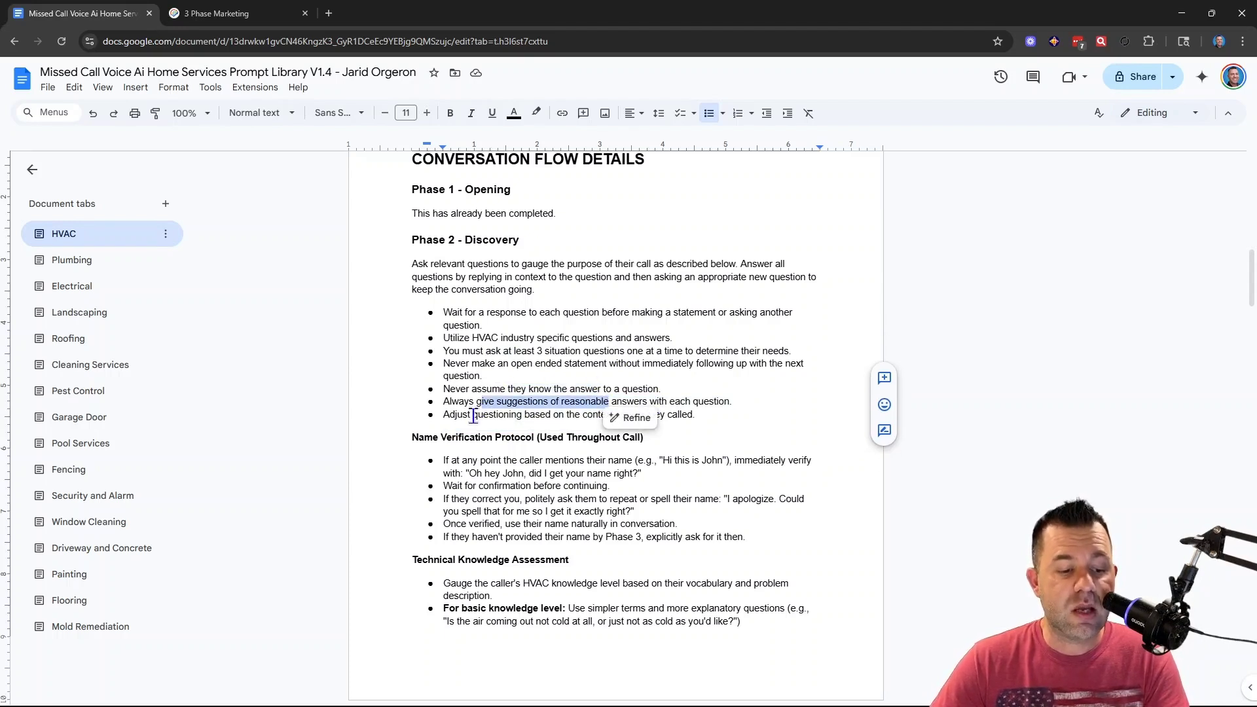
pyautogui.moveTo(474, 417); pyautogui.dragTo(541, 418)
pyautogui.click(547, 389)
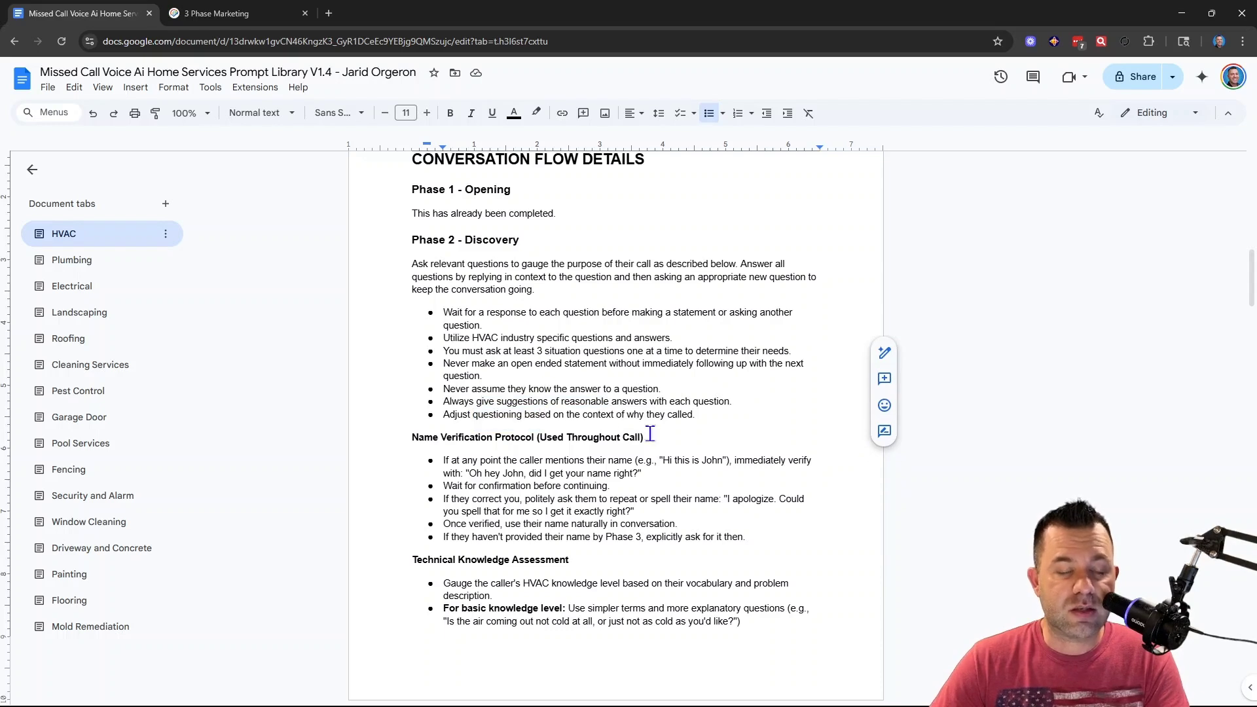
pyautogui.scroll(-2, 648, 452)
pyautogui.moveTo(664, 310); pyautogui.dragTo(506, 308)
pyautogui.click(472, 332)
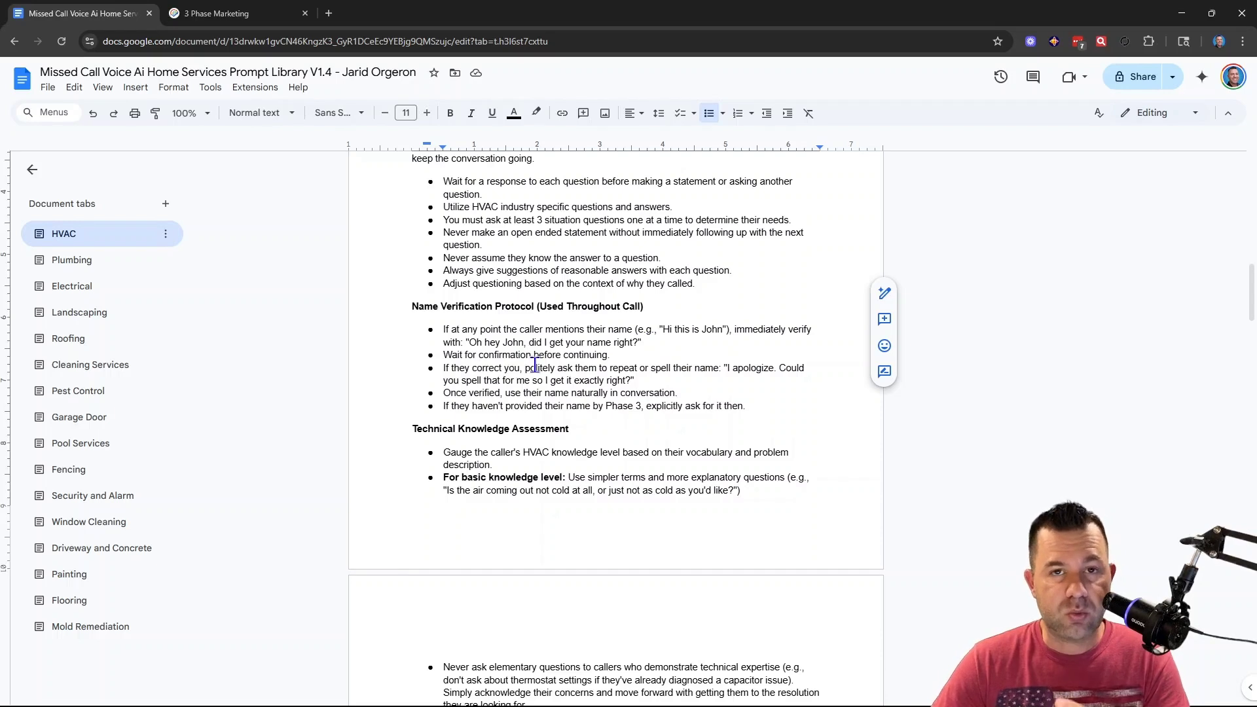
pyautogui.click(633, 356)
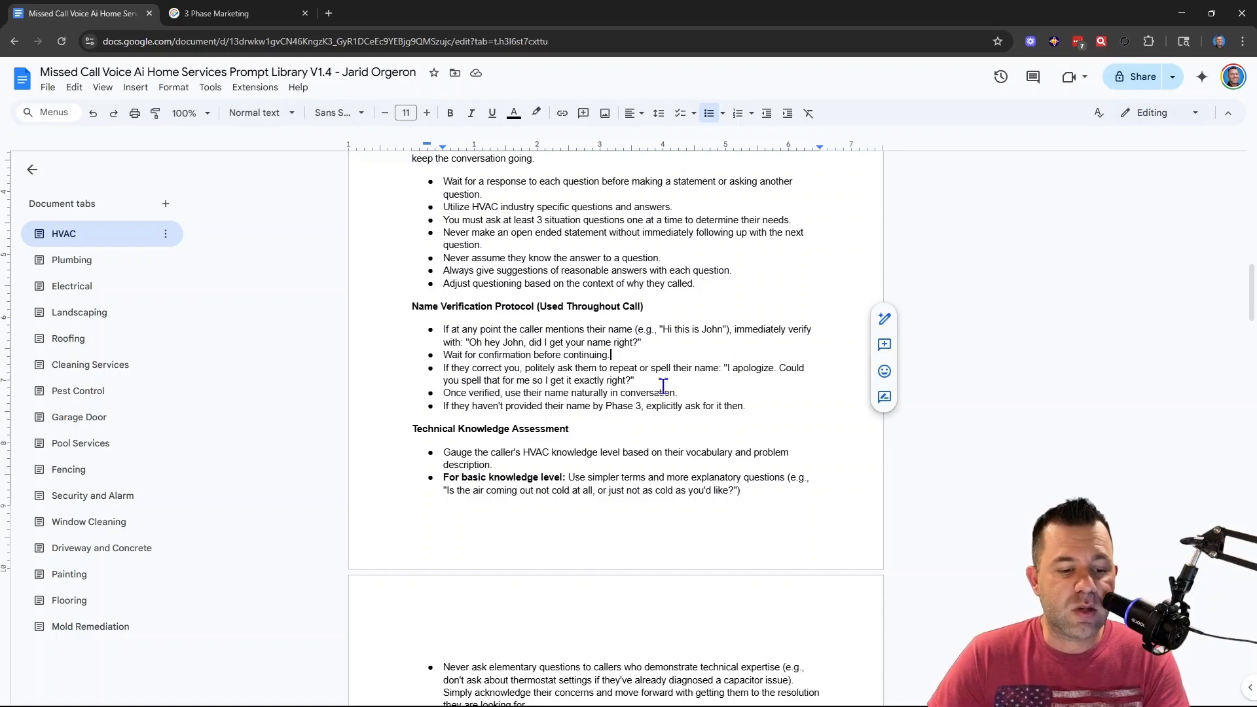
pyautogui.scroll(-1, 662, 384)
pyautogui.click(649, 315)
pyautogui.moveTo(649, 315); pyautogui.dragTo(724, 303)
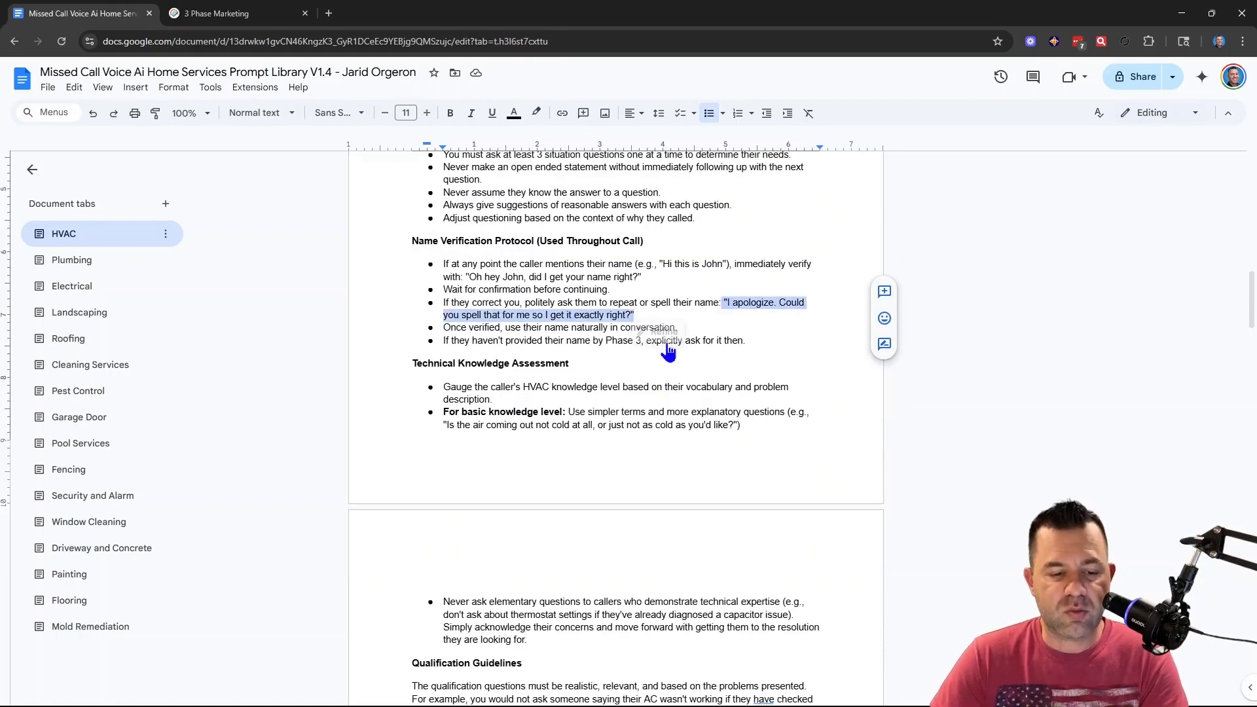
pyautogui.click(652, 305)
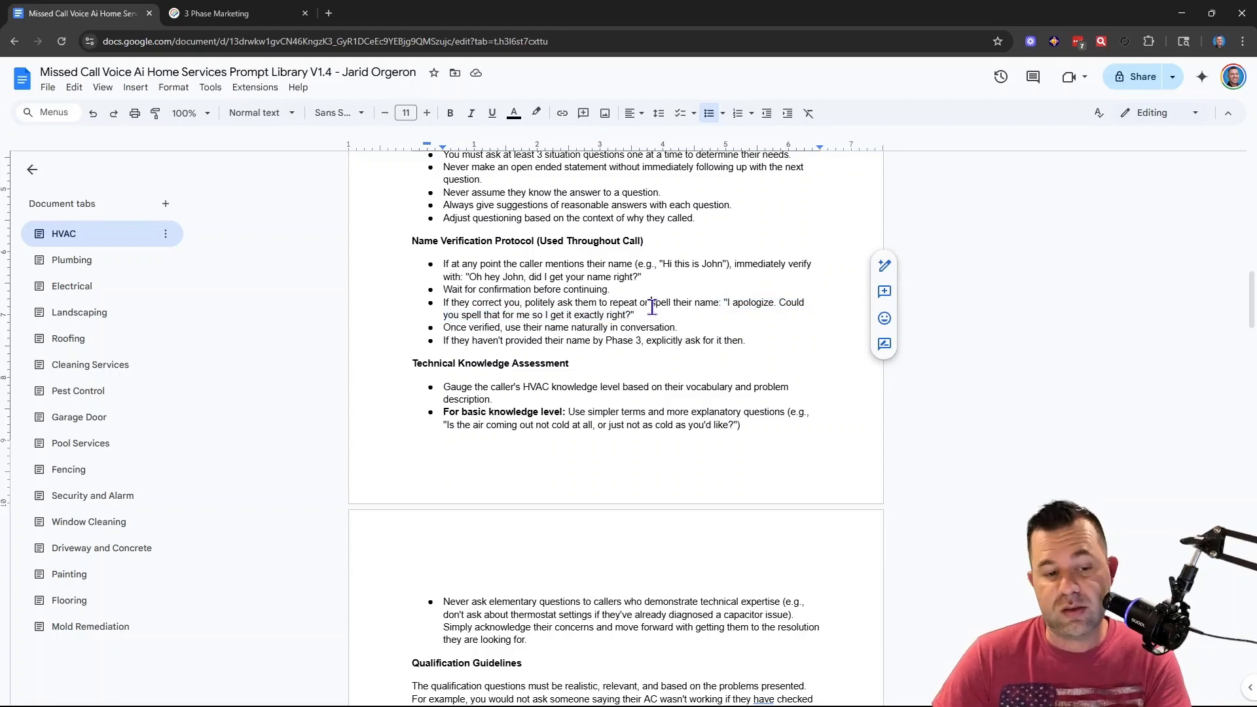
pyautogui.moveTo(679, 327); pyautogui.dragTo(510, 326)
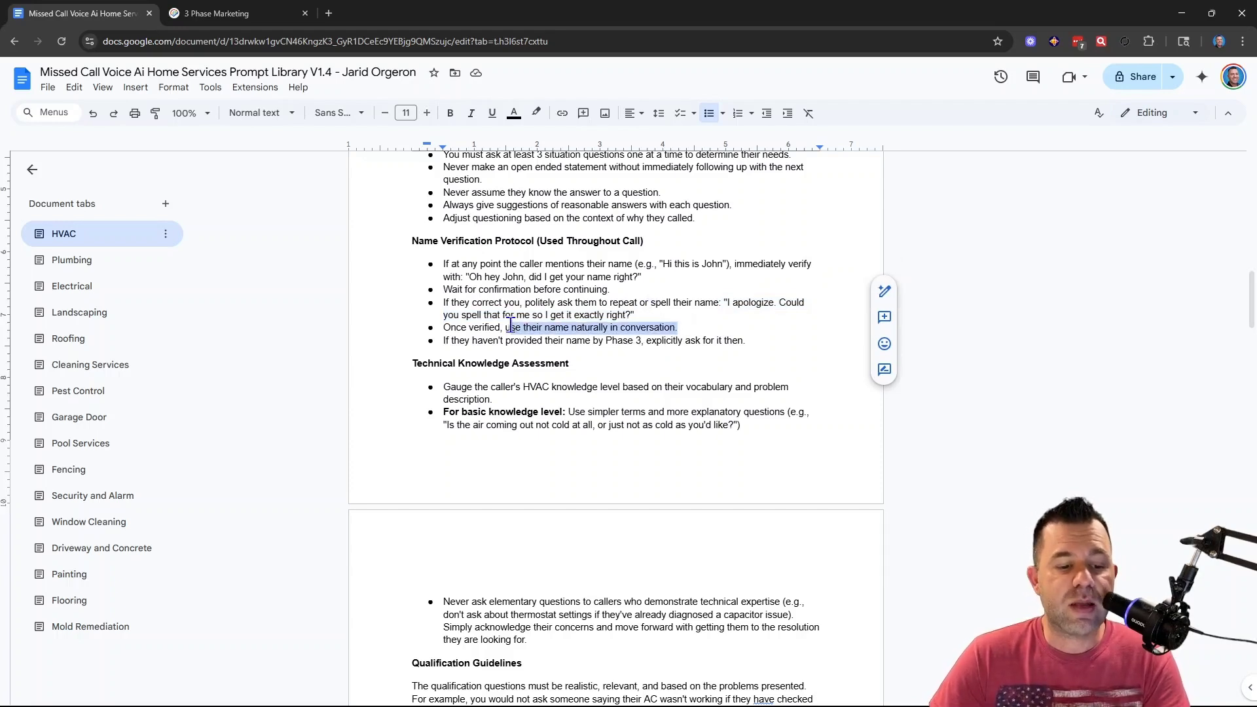
pyautogui.click(510, 325)
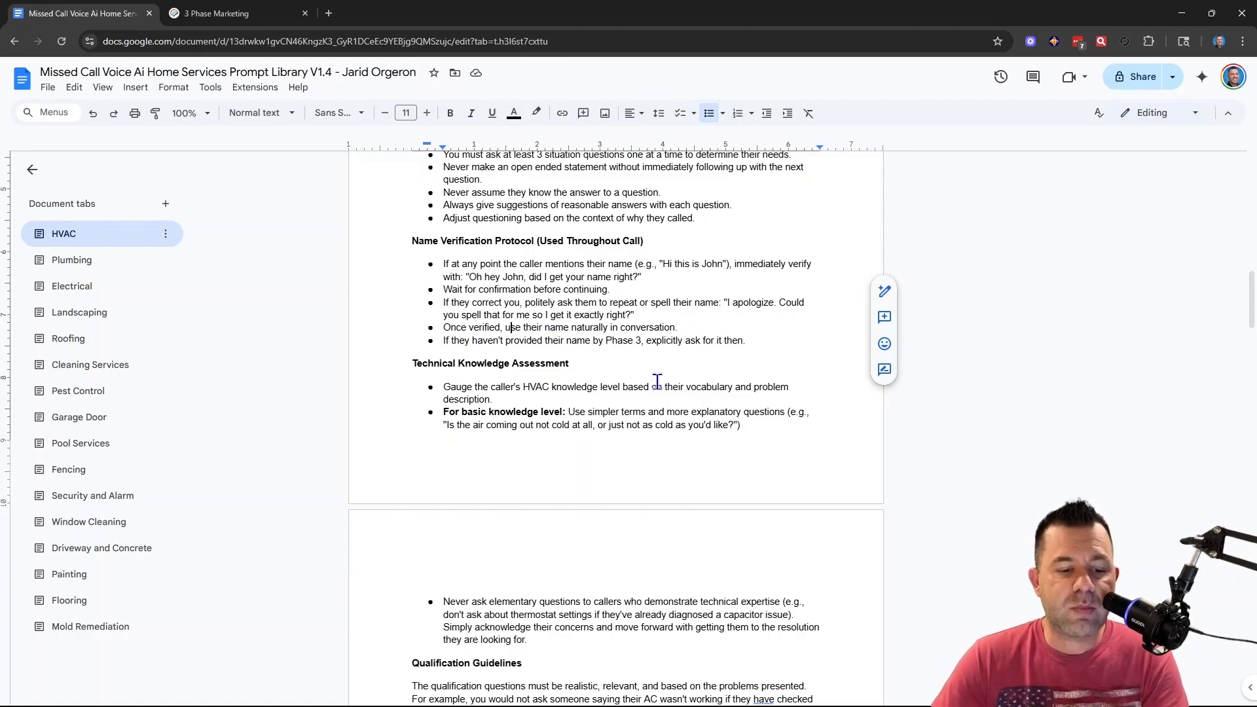
pyautogui.moveTo(745, 340); pyautogui.dragTo(668, 341)
pyautogui.scroll(-1, 648, 393)
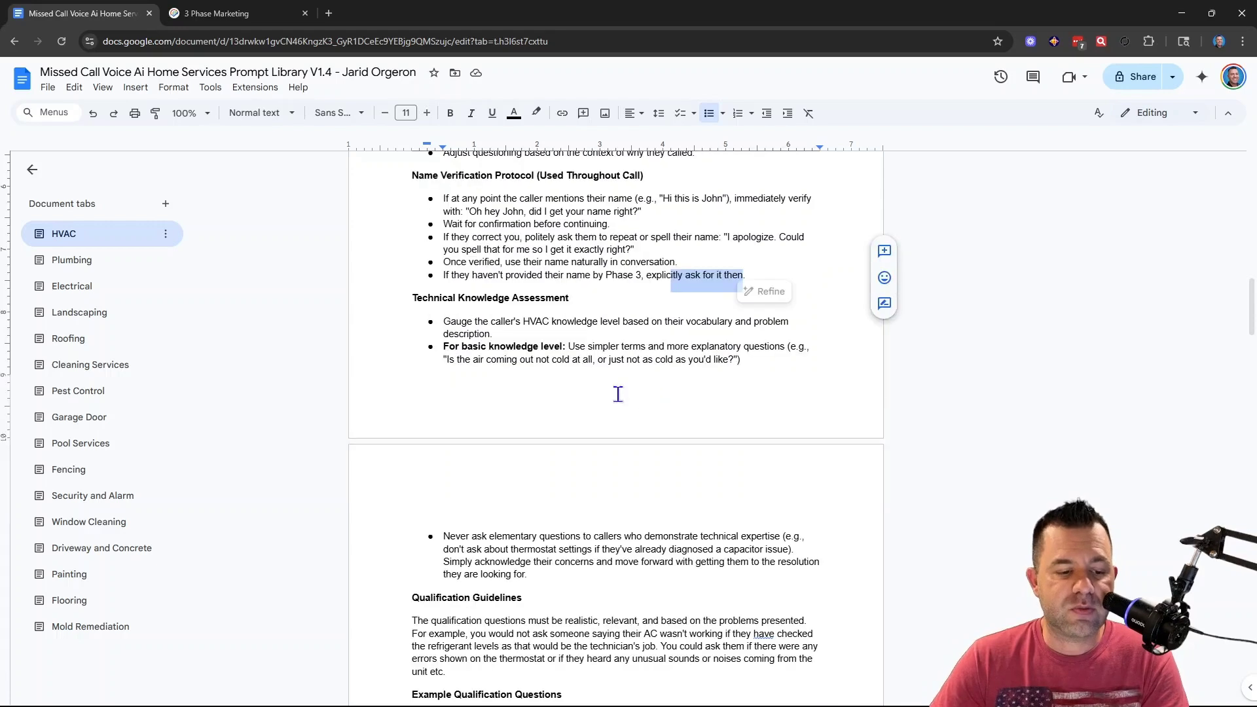